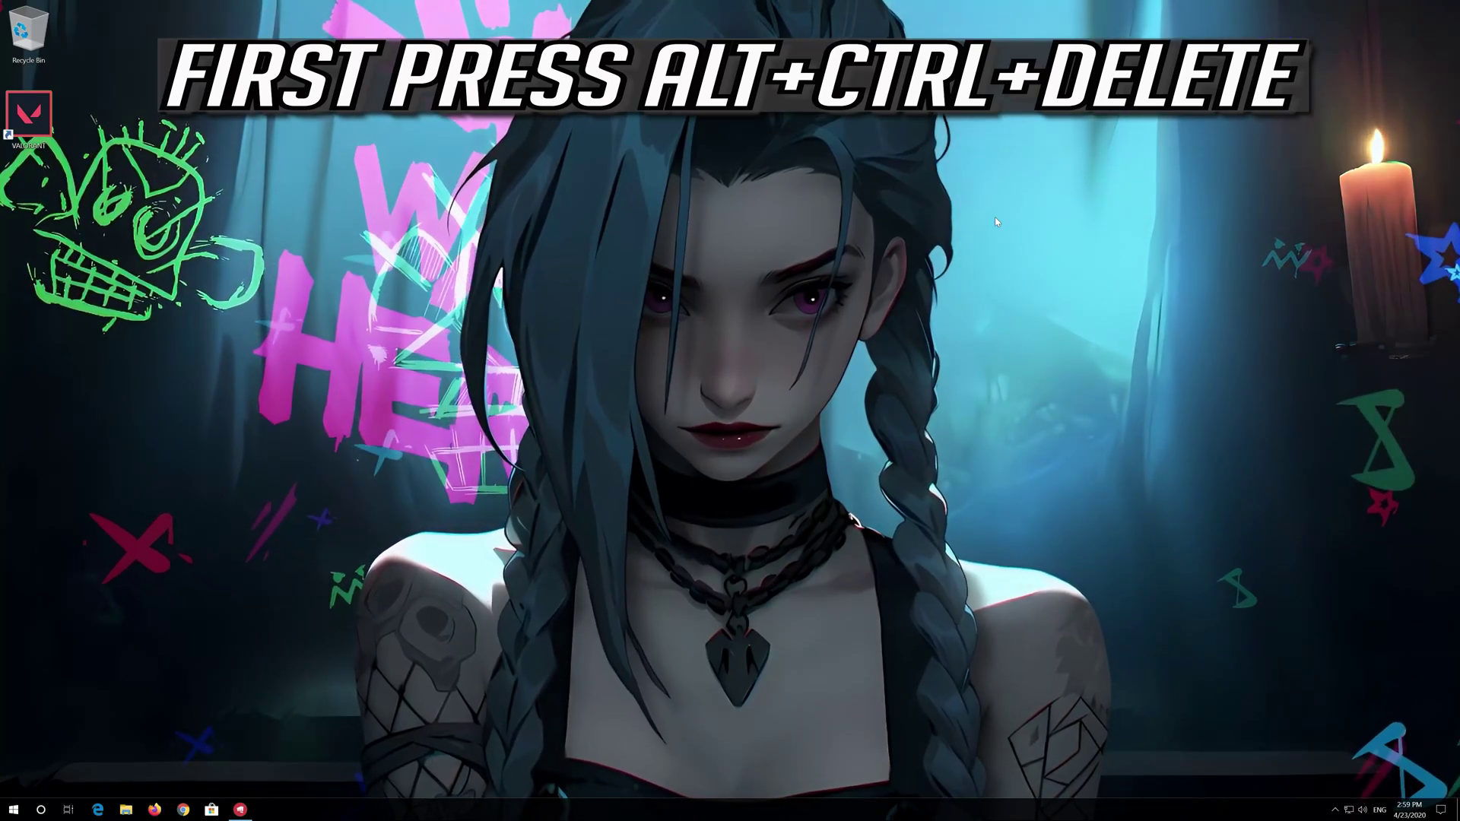
- Press Ctrl+Alt+Delete to show the security screen with Lock, Sign out and Task Manager
{"action": "key", "text": "ctrl+alt+Delete"}
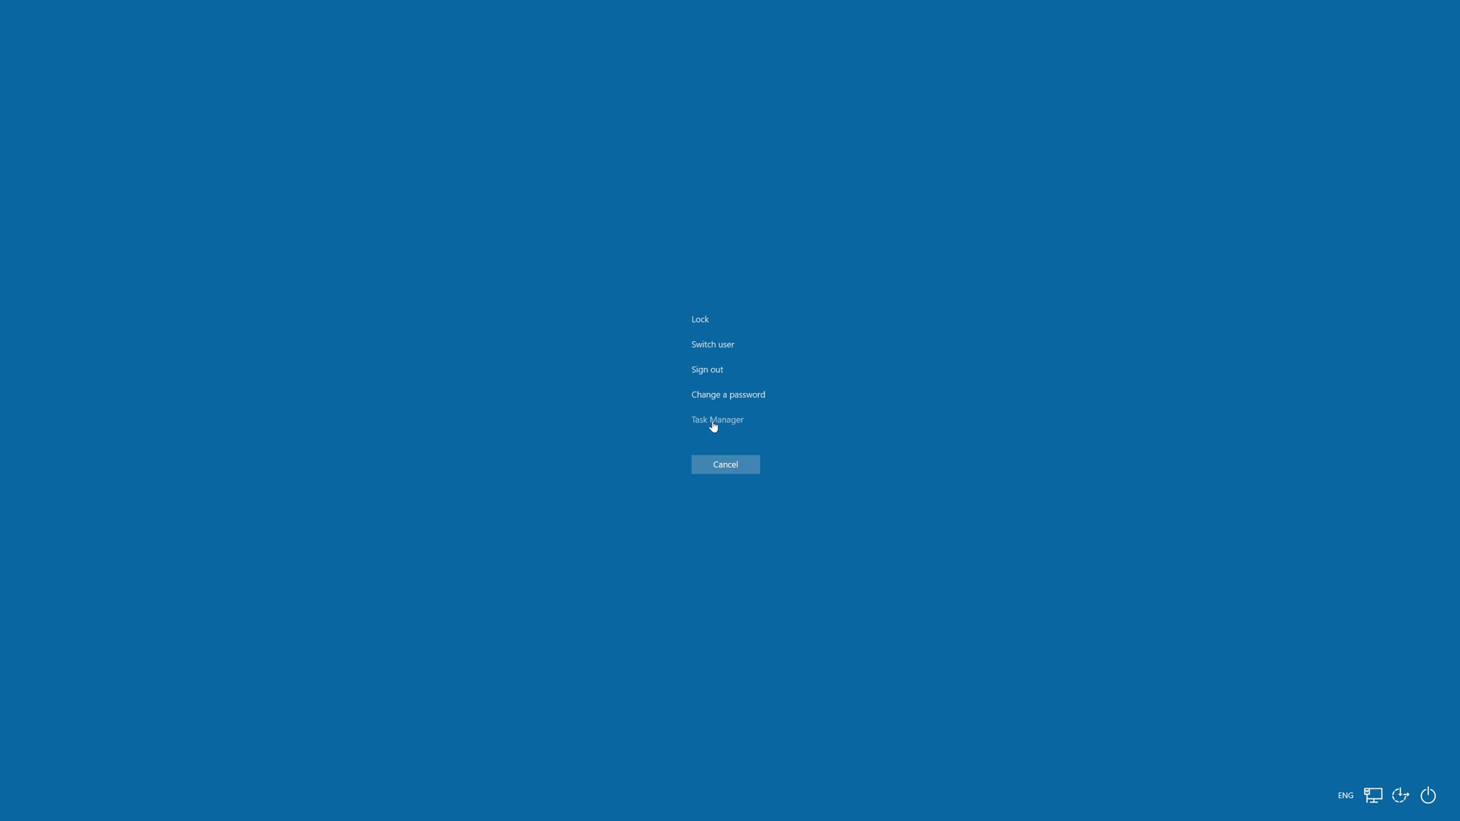
- Open Task Manager and end the RiotClientUx app
{"action": "left_click", "coordinate": [714, 423]}
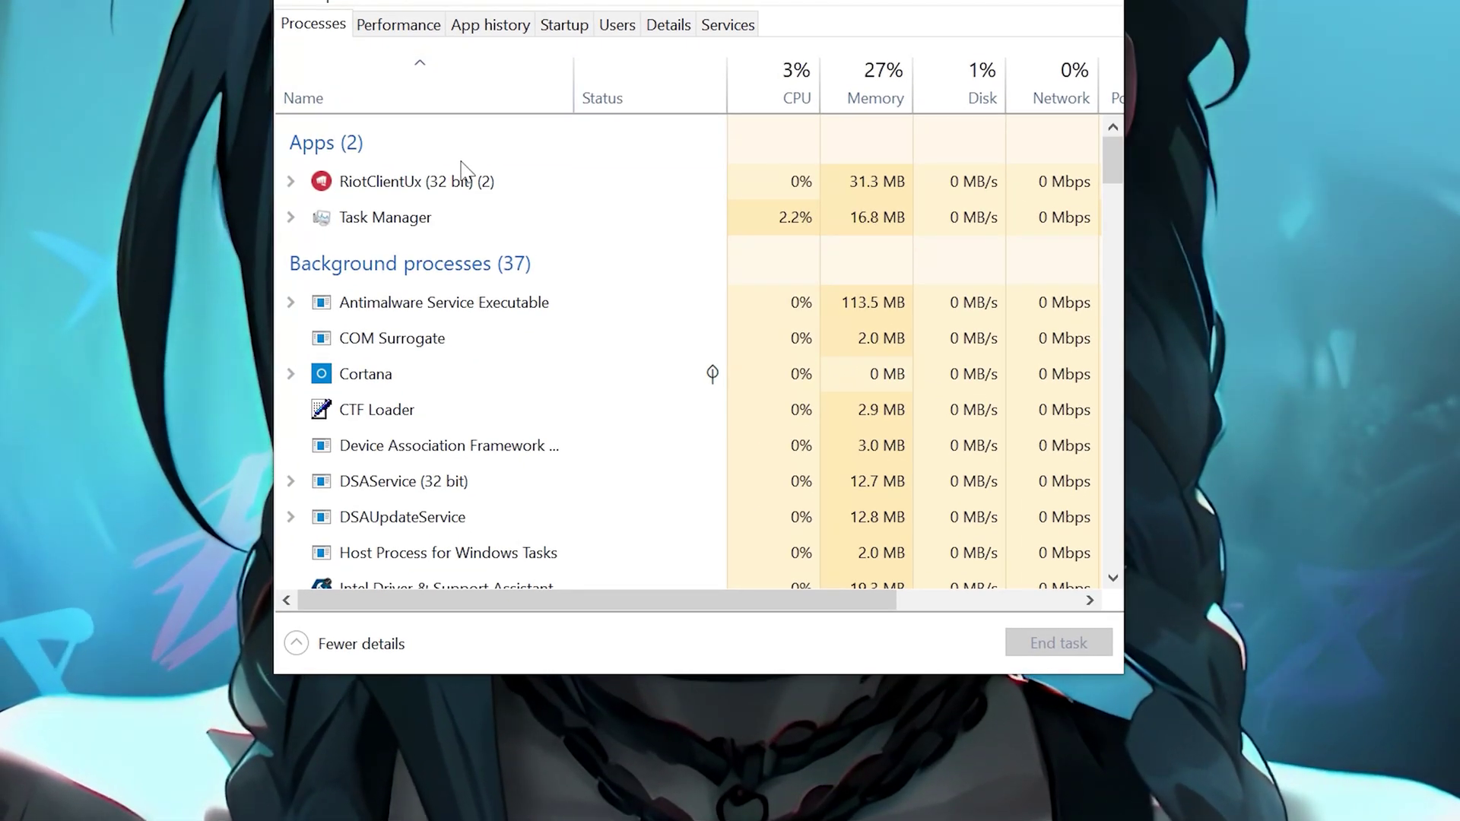
{"action": "left_click", "coordinate": [462, 170]}
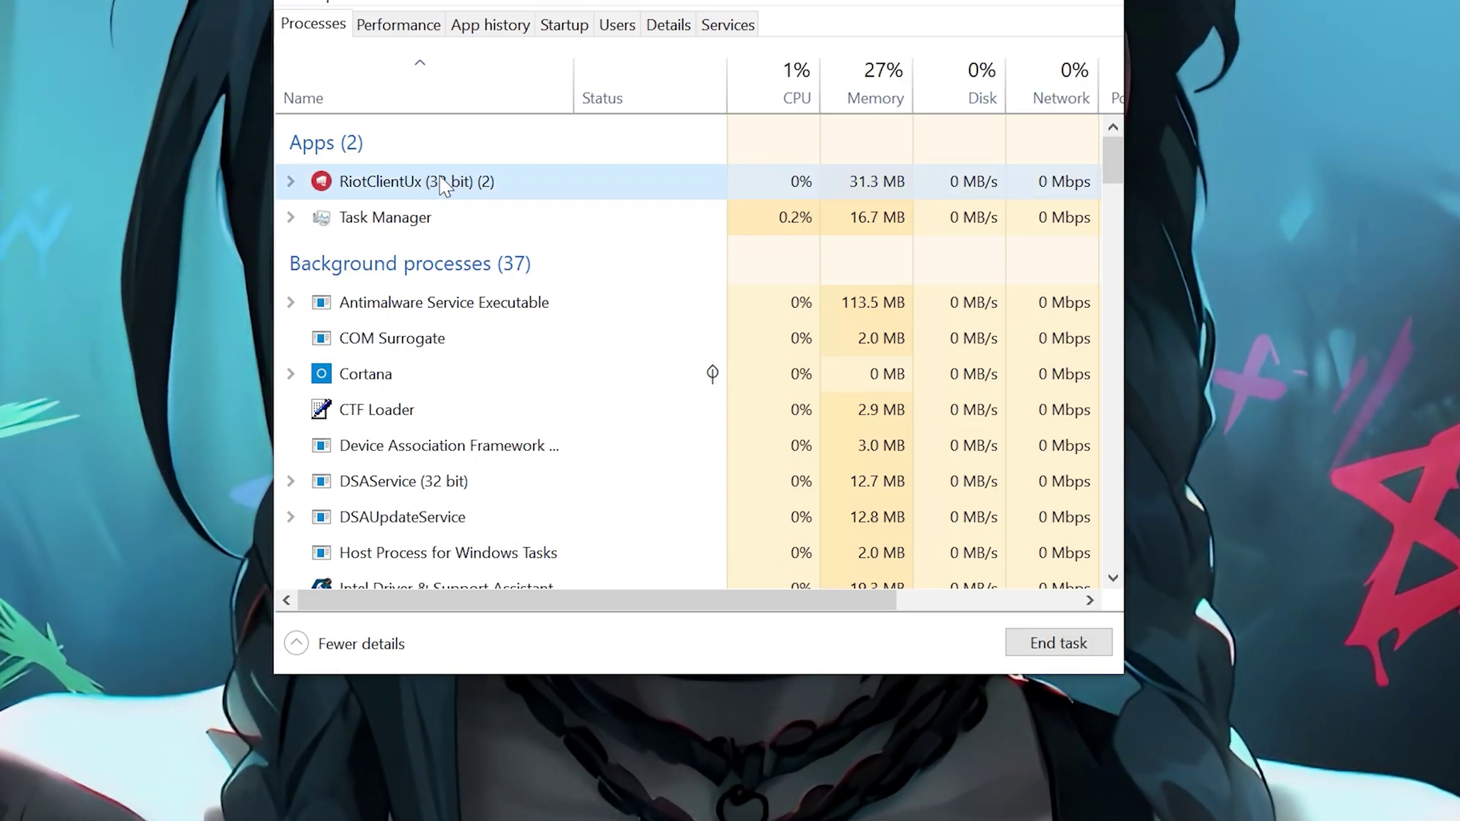
{"action": "right_click", "coordinate": [444, 185]}
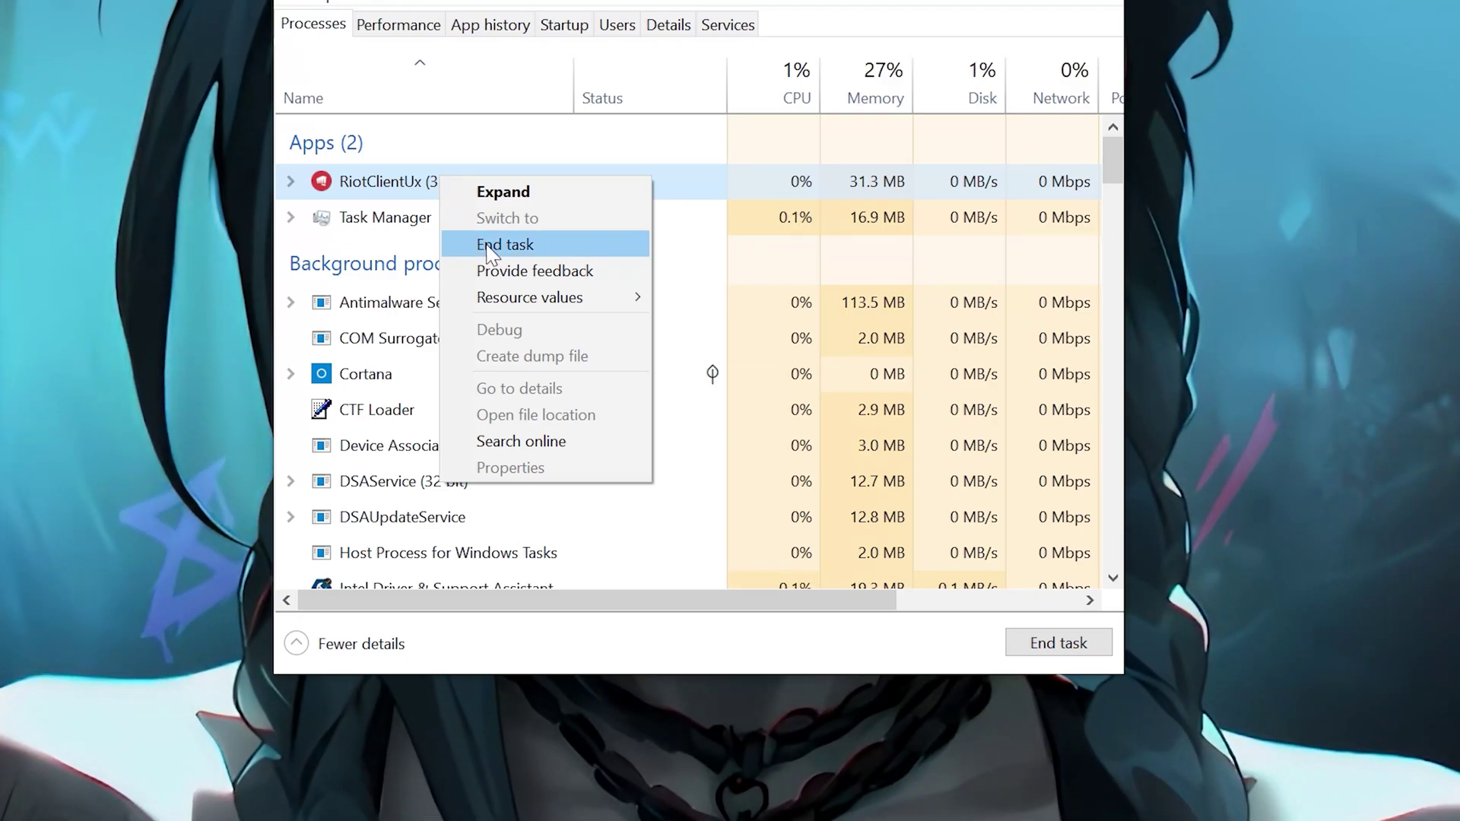
{"action": "left_click", "coordinate": [542, 243]}
- Review the remaining processes, then close Task Manager
{"action": "scroll", "coordinate": [540, 251], "scroll_direction": "down", "scroll_amount": 2}
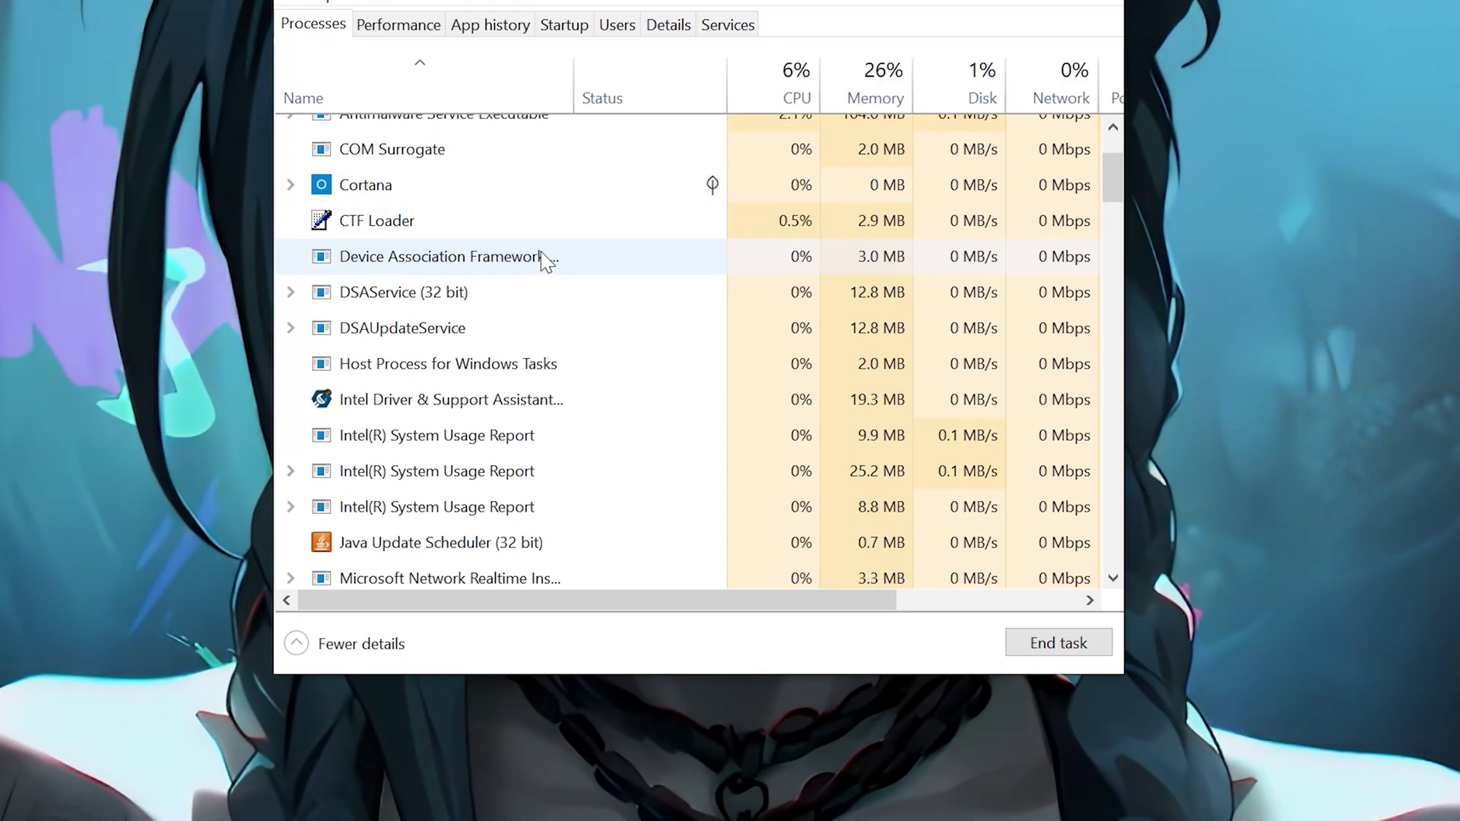
{"action": "scroll", "coordinate": [541, 257], "scroll_direction": "down", "scroll_amount": 3}
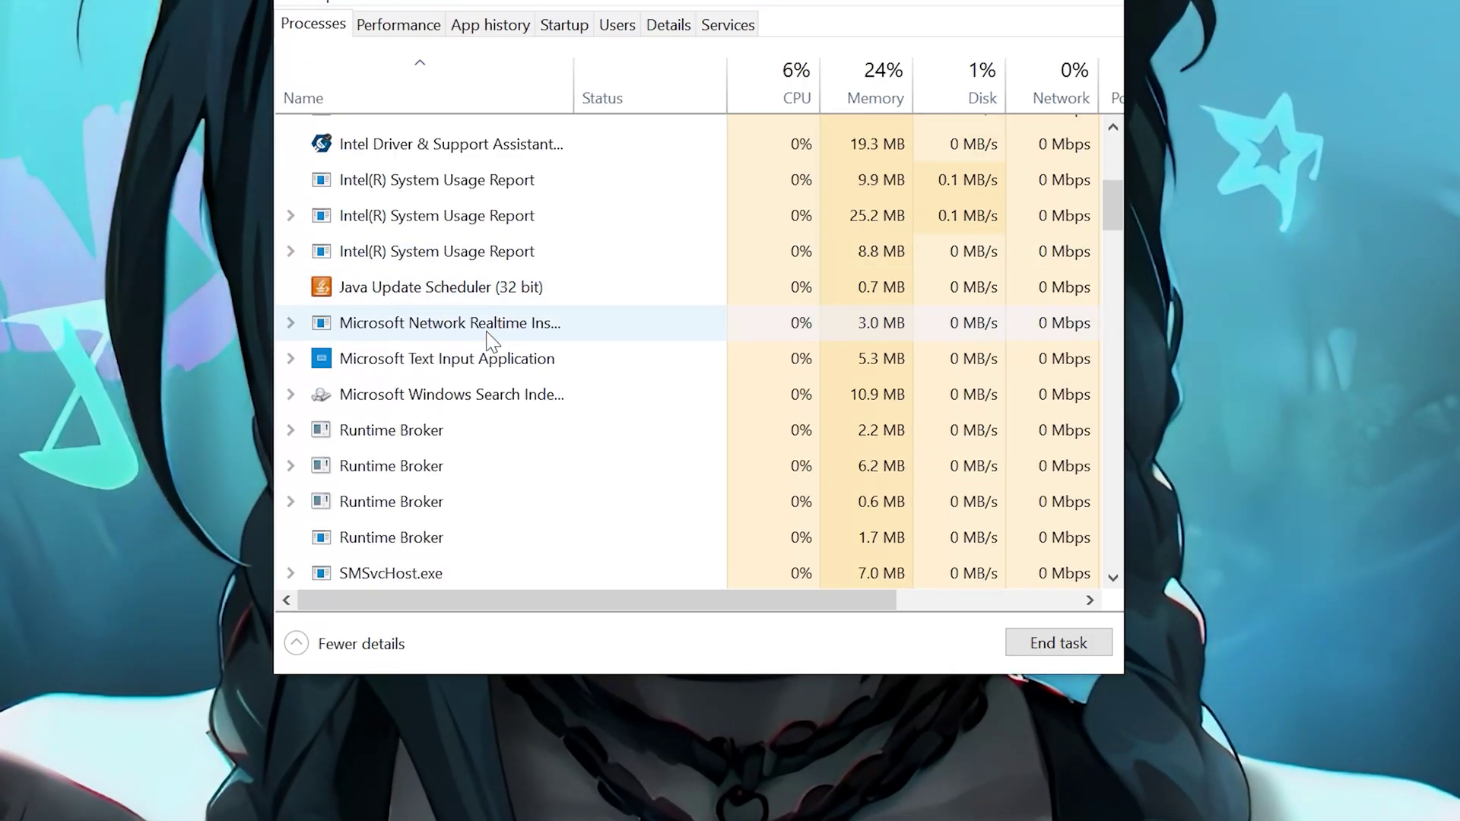
{"action": "scroll", "coordinate": [487, 341], "scroll_direction": "up", "scroll_amount": 1}
{"action": "scroll", "coordinate": [487, 340], "scroll_direction": "down", "scroll_amount": 4}
{"action": "scroll", "coordinate": [487, 341], "scroll_direction": "up", "scroll_amount": 4}
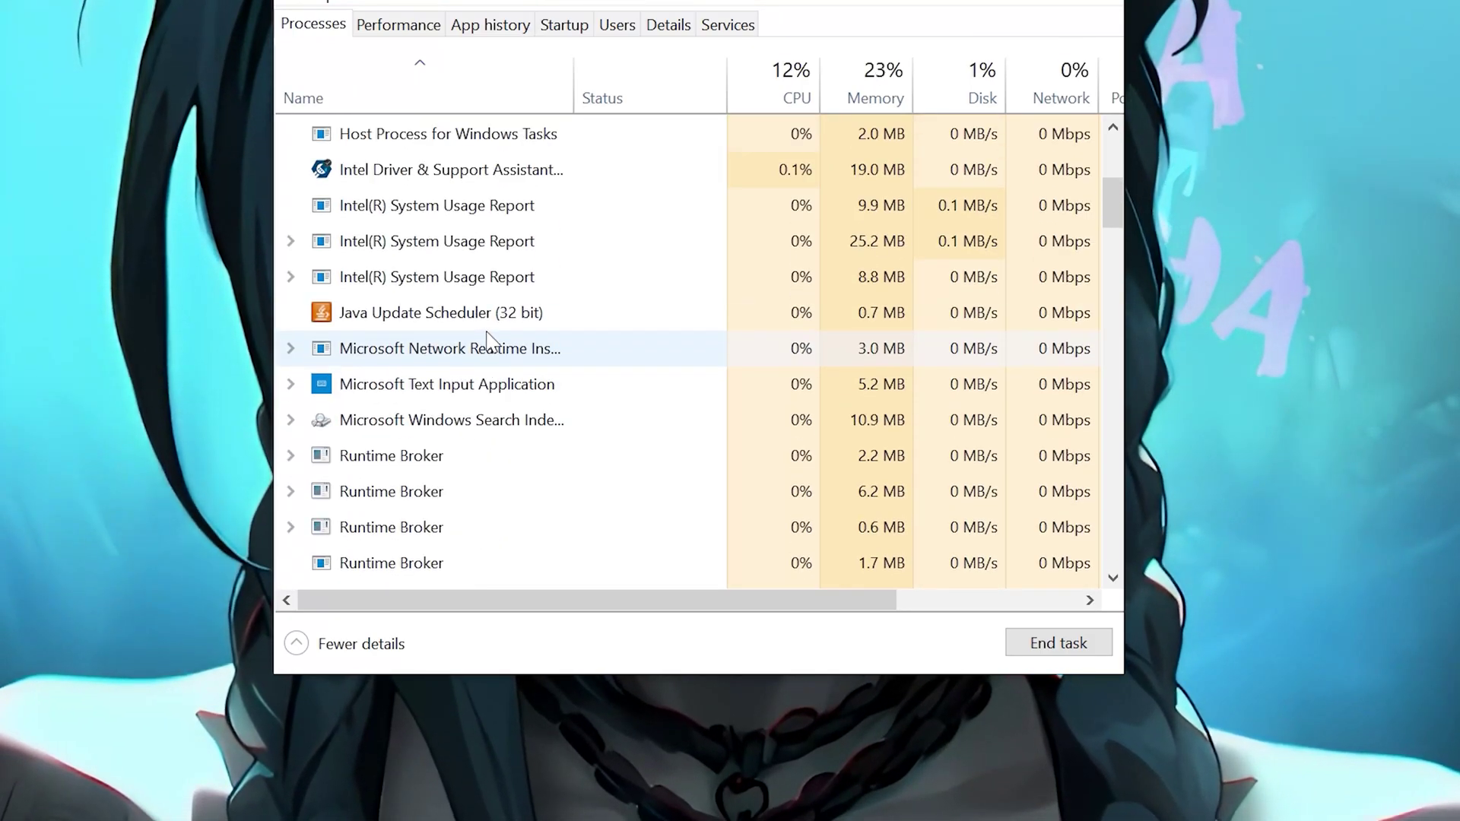
{"action": "scroll", "coordinate": [488, 341], "scroll_direction": "up", "scroll_amount": 4}
{"action": "scroll", "coordinate": [489, 340], "scroll_direction": "down", "scroll_amount": 6}
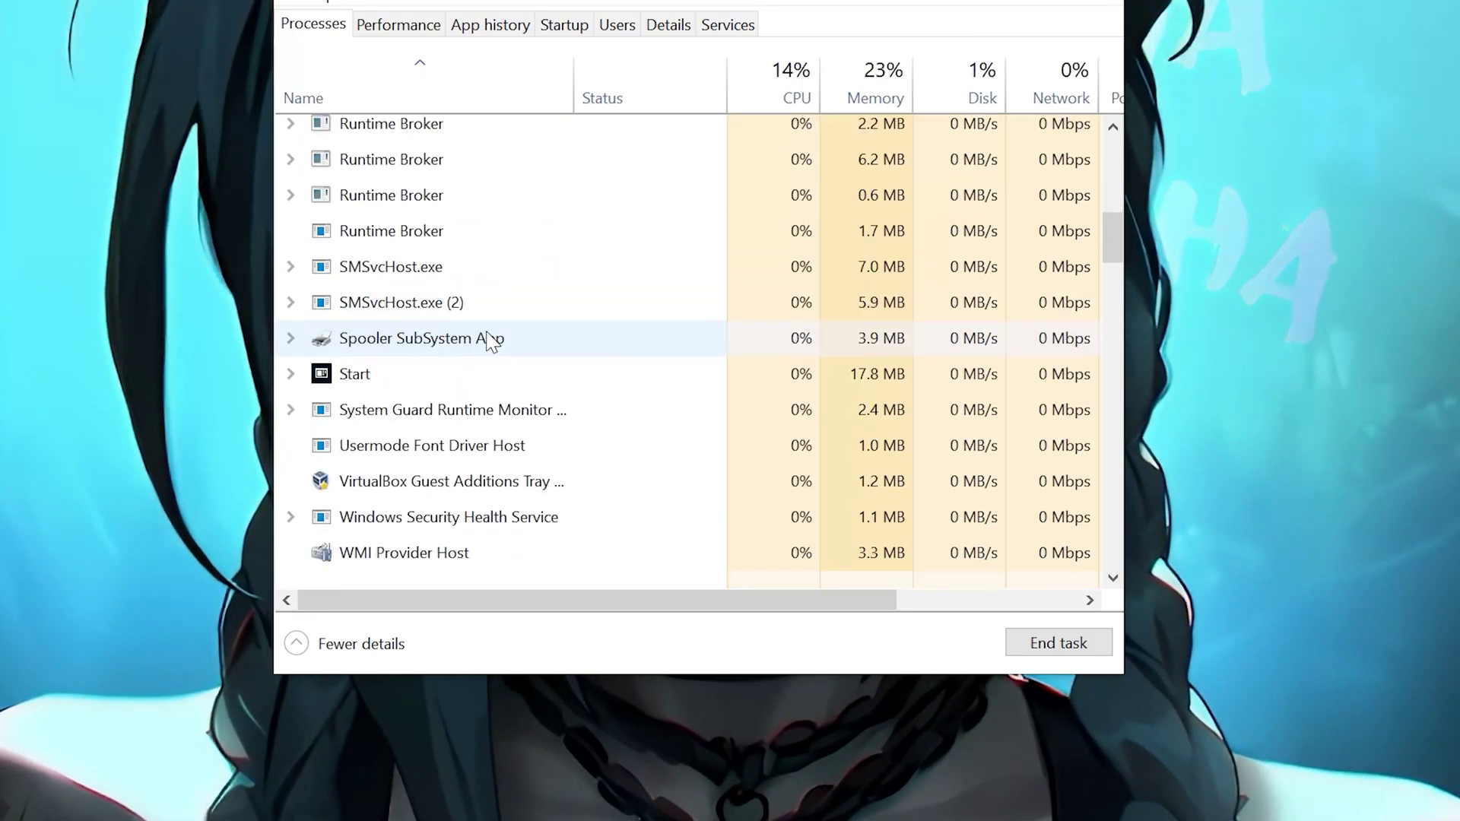
{"action": "scroll", "coordinate": [489, 341], "scroll_direction": "down", "scroll_amount": 15}
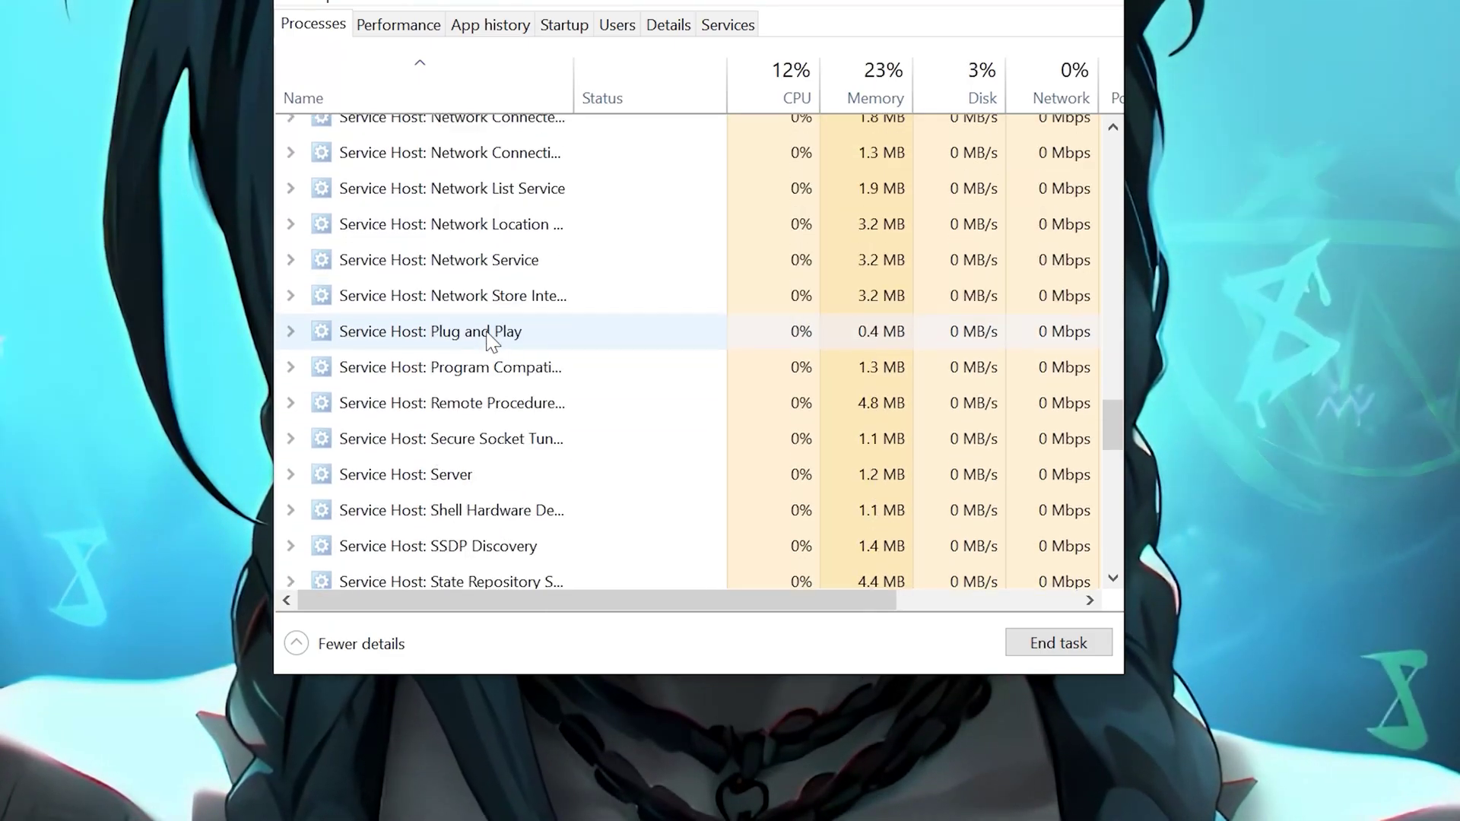
{"action": "scroll", "coordinate": [488, 340], "scroll_direction": "down", "scroll_amount": 12}
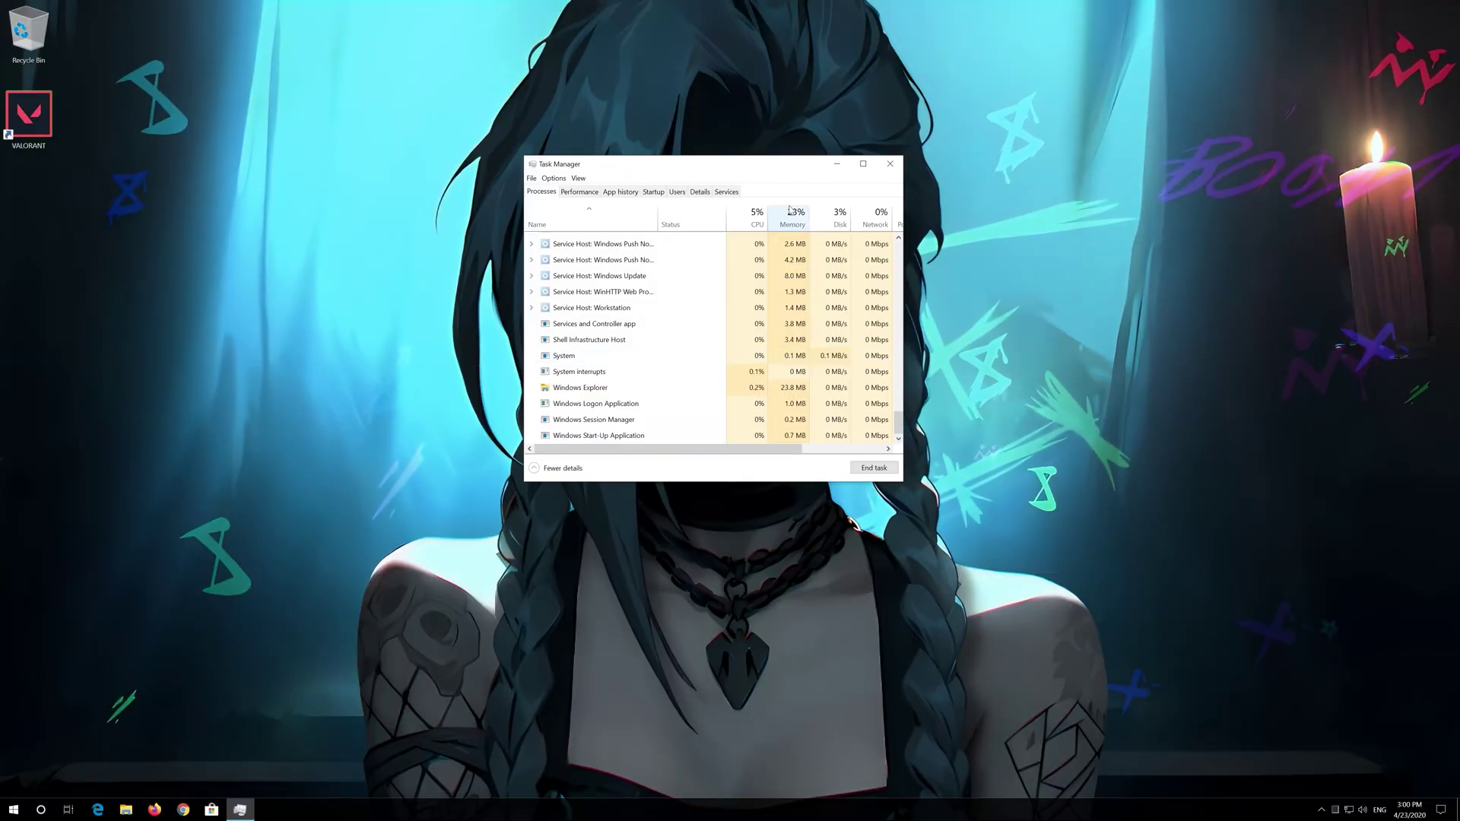
{"action": "left_click", "coordinate": [885, 161]}
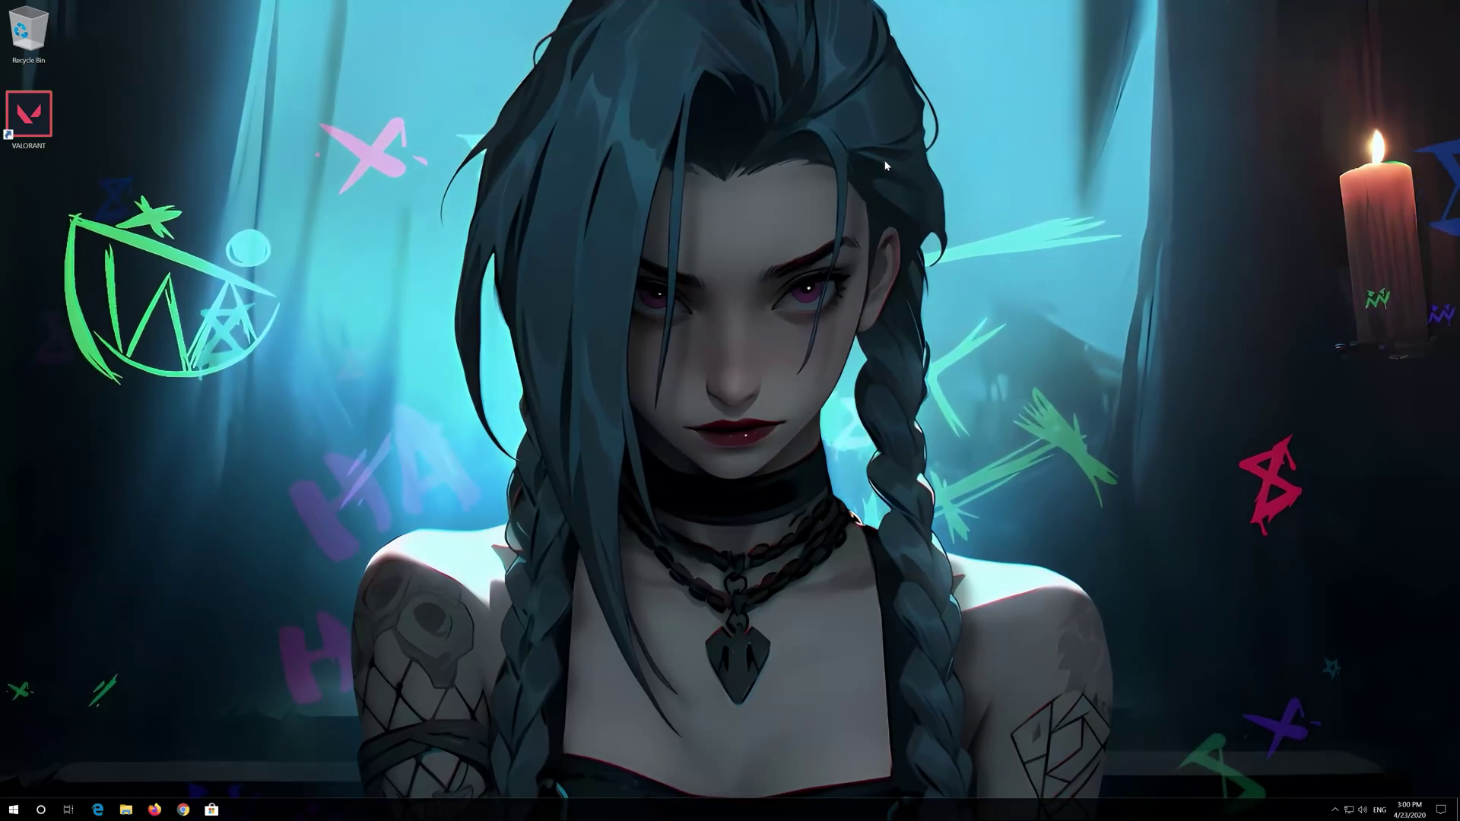
- Find Run through a Start search for 'run' and launch services.msc from it
{"action": "key", "text": "super"}
{"action": "key", "text": "super"}
{"action": "type", "text": "run"}
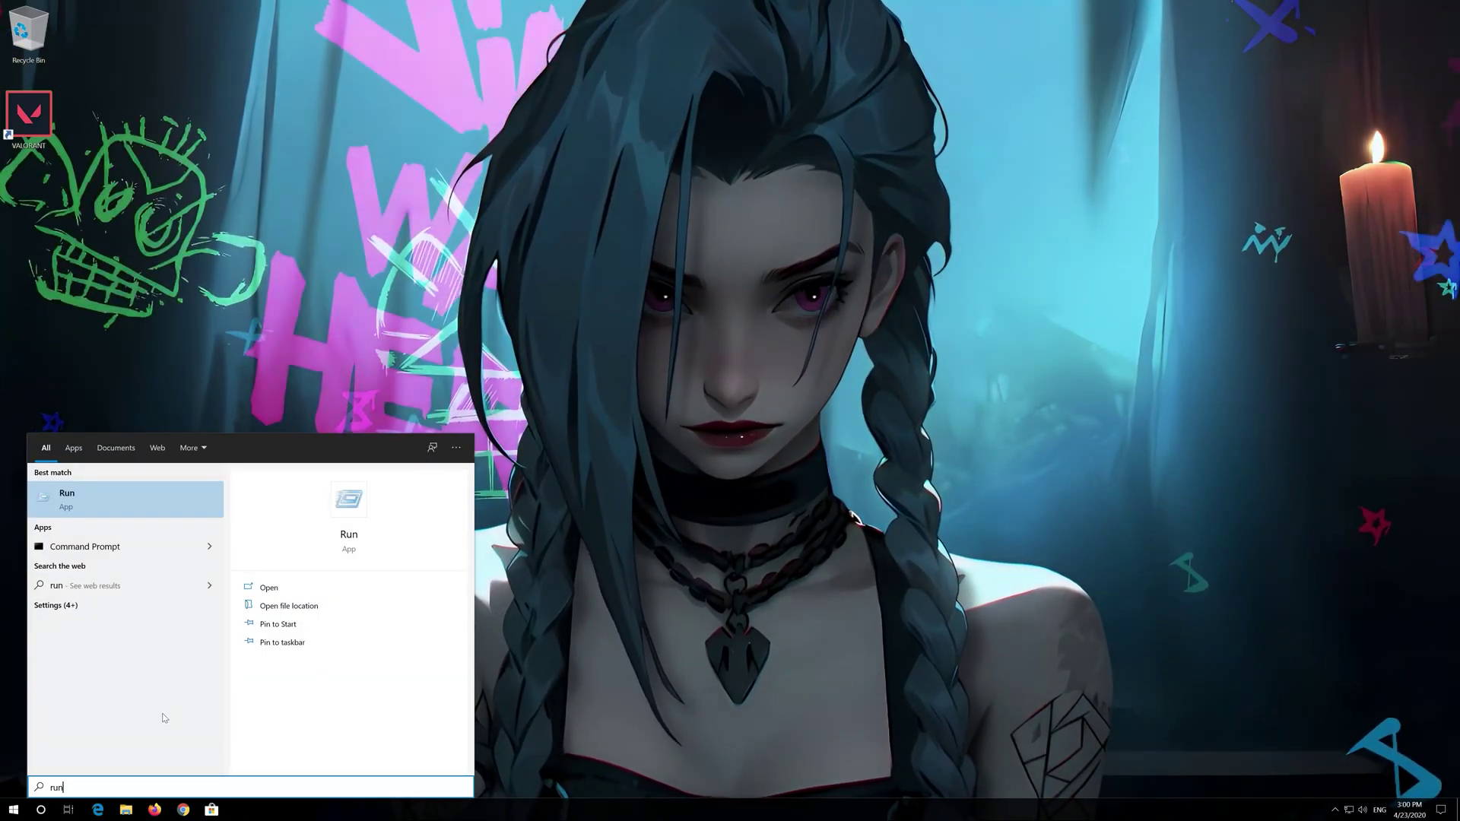
{"action": "left_click", "coordinate": [135, 501]}
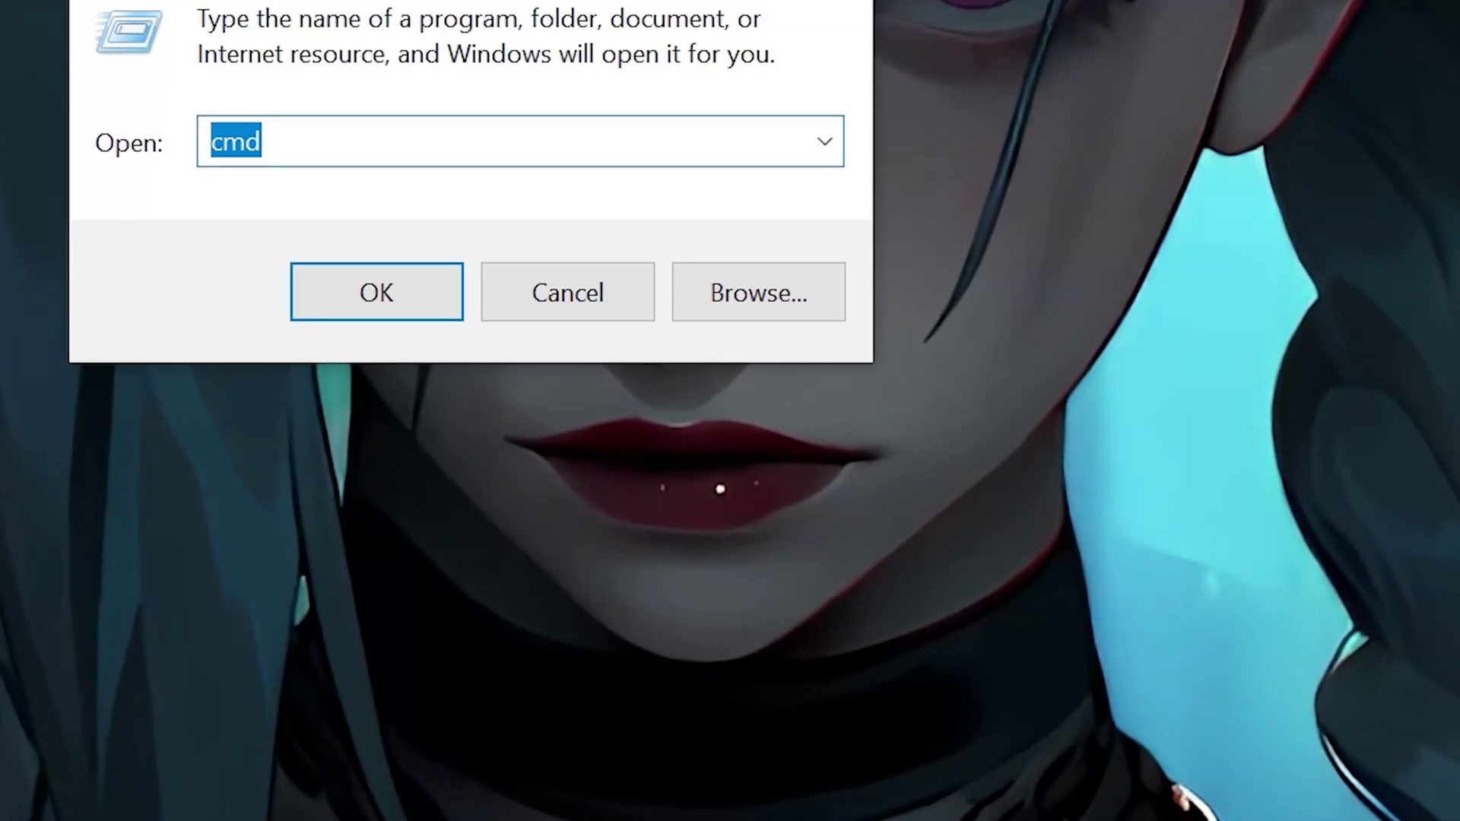
{"action": "type", "text": "service"}
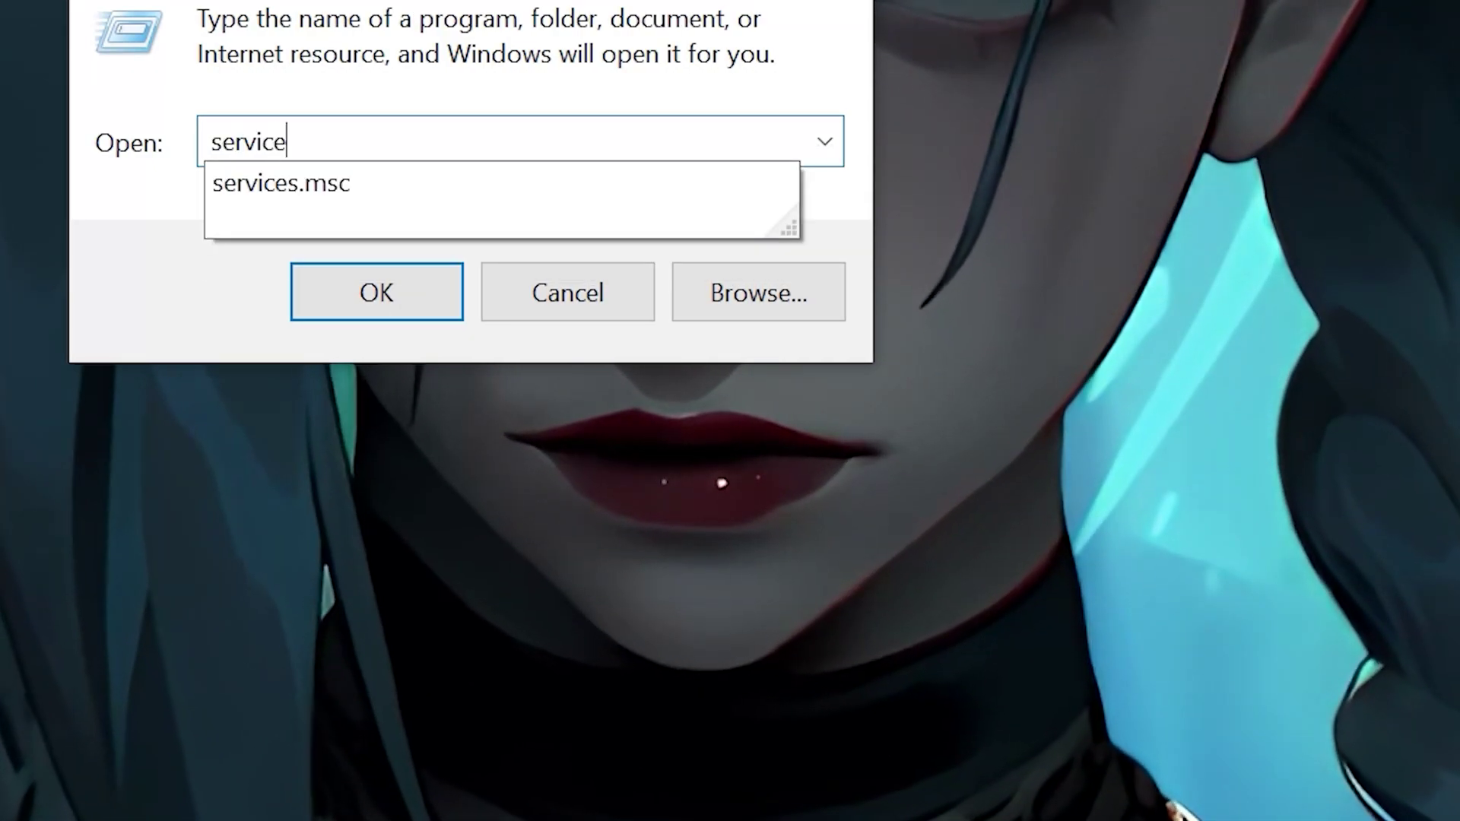
{"action": "type", "text": "s.msc"}
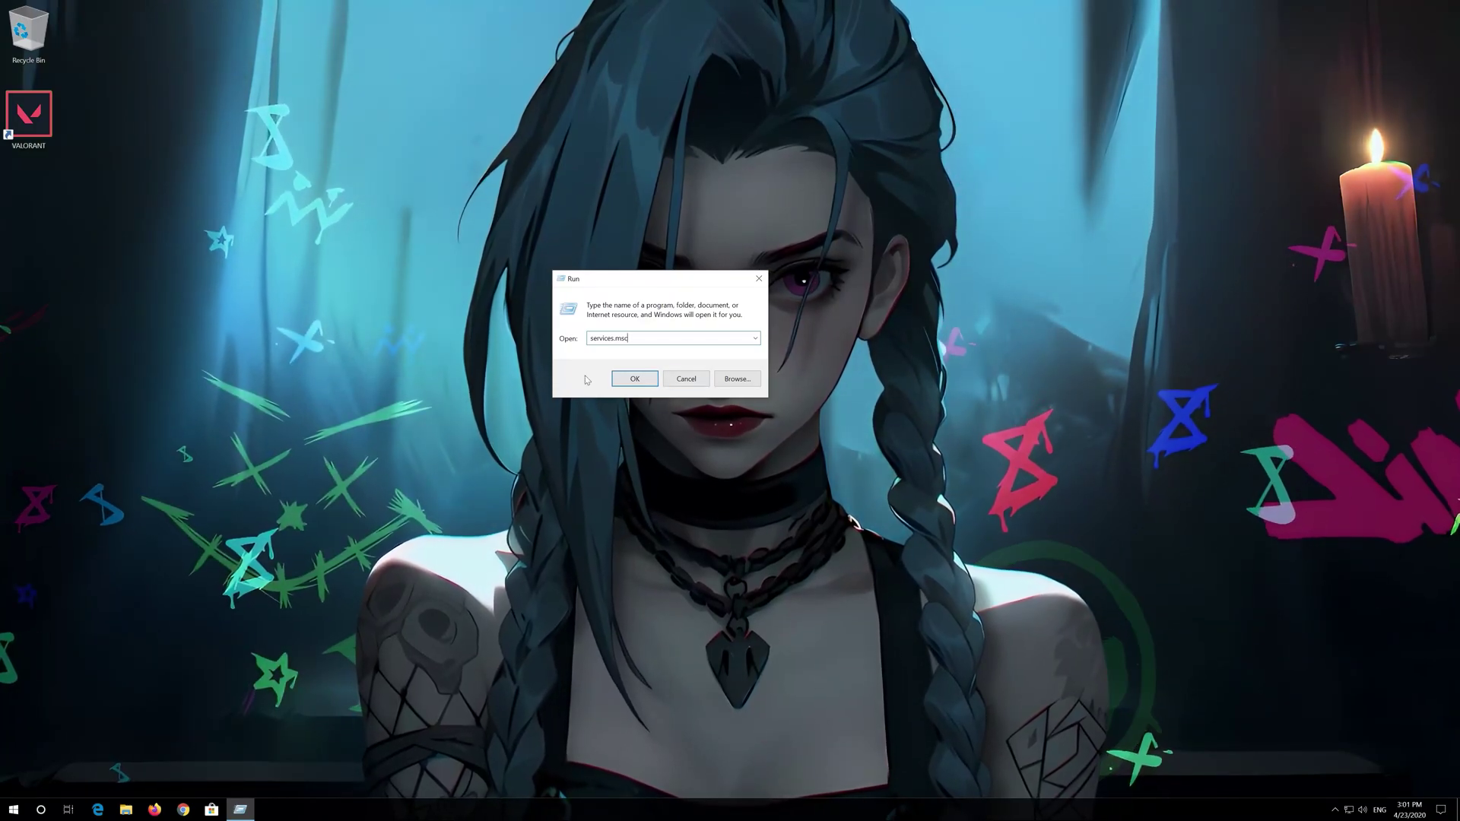
{"action": "left_click", "coordinate": [638, 380]}
- Scroll the Services list down to the vgc service and bring up its context menu
{"action": "left_click", "coordinate": [814, 352]}
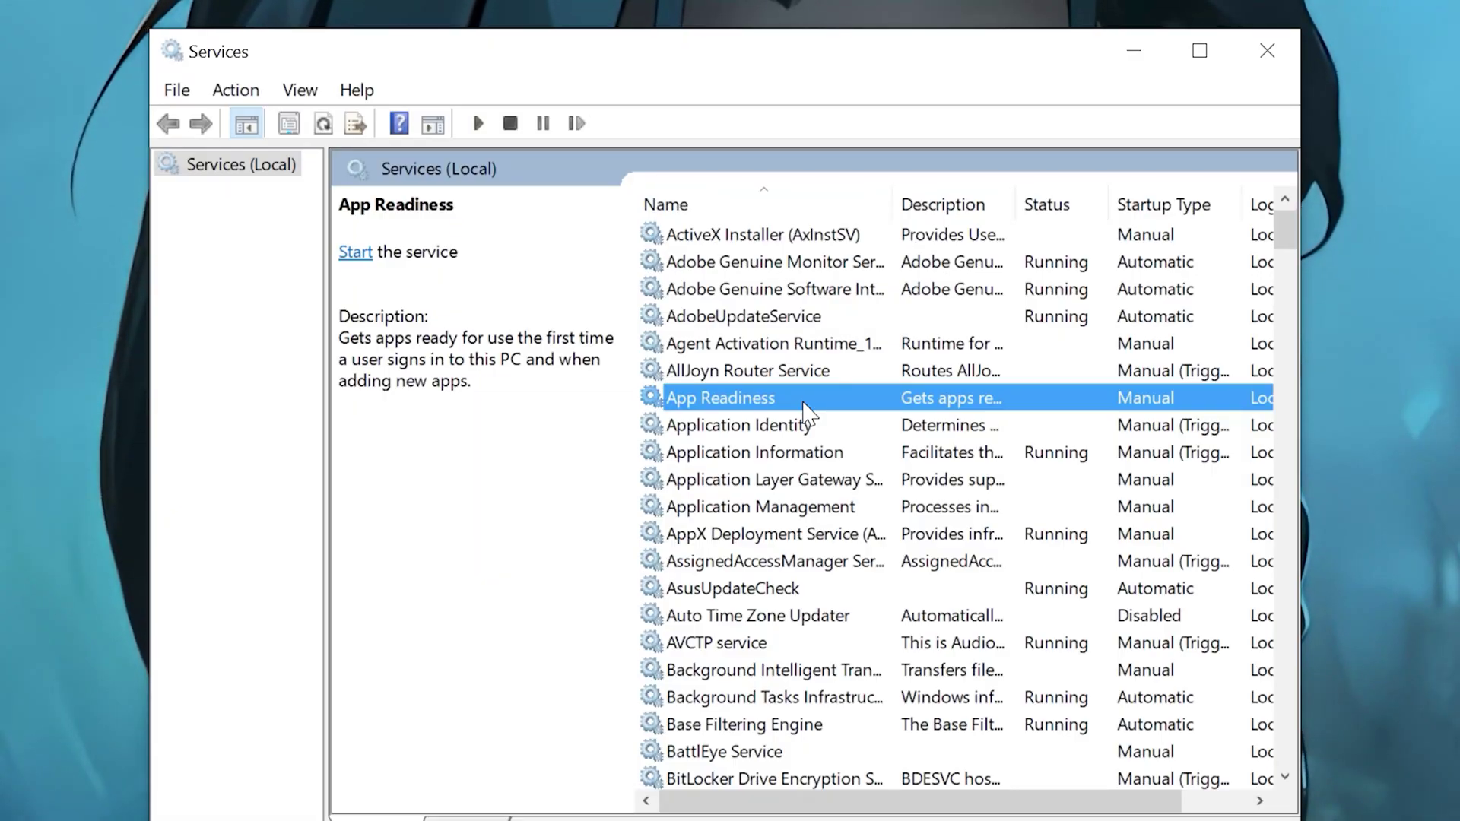
{"action": "scroll", "coordinate": [740, 333], "scroll_direction": "down", "scroll_amount": 7}
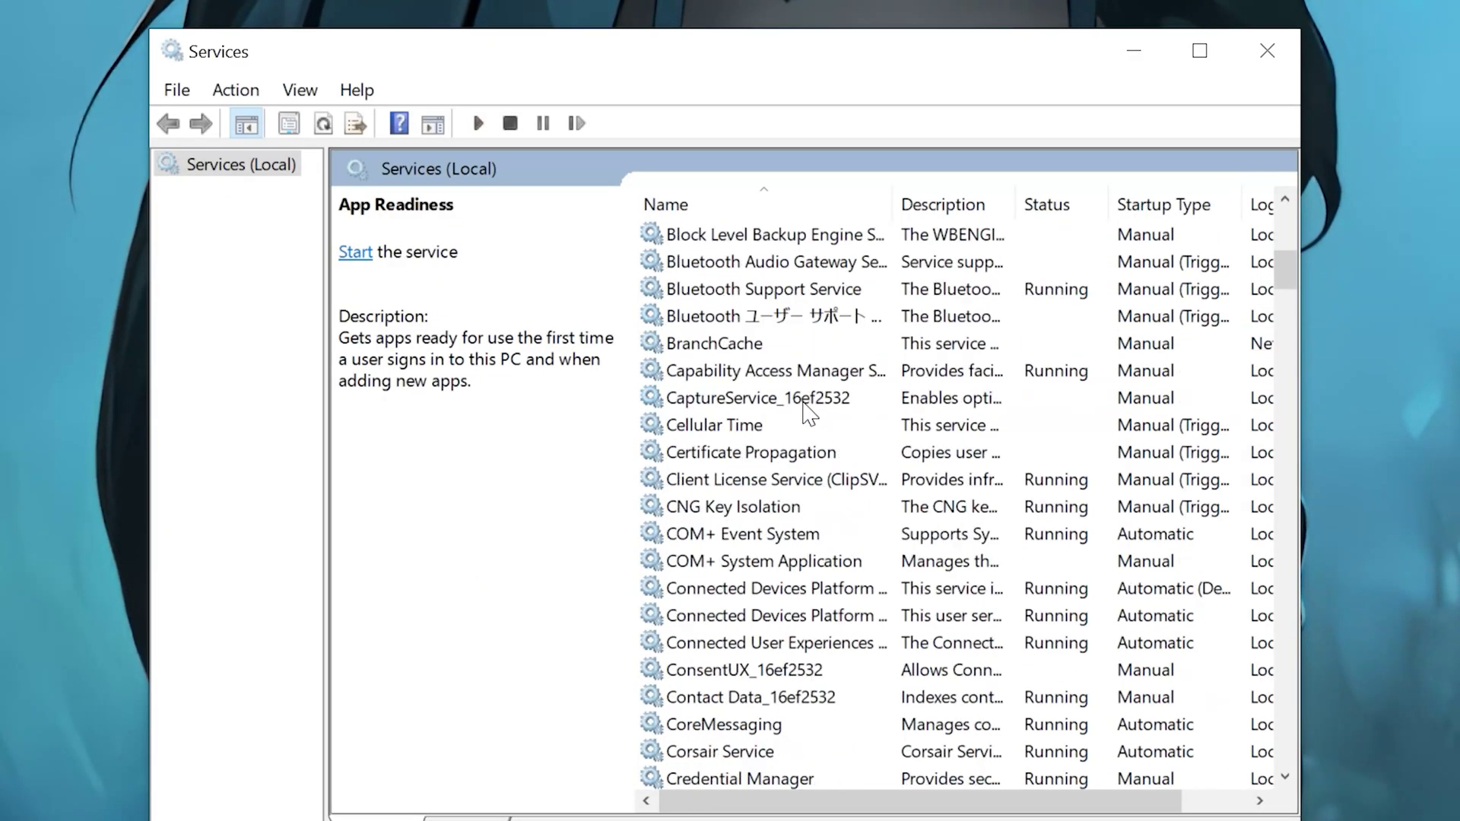
{"action": "scroll", "coordinate": [808, 414], "scroll_direction": "down", "scroll_amount": 19}
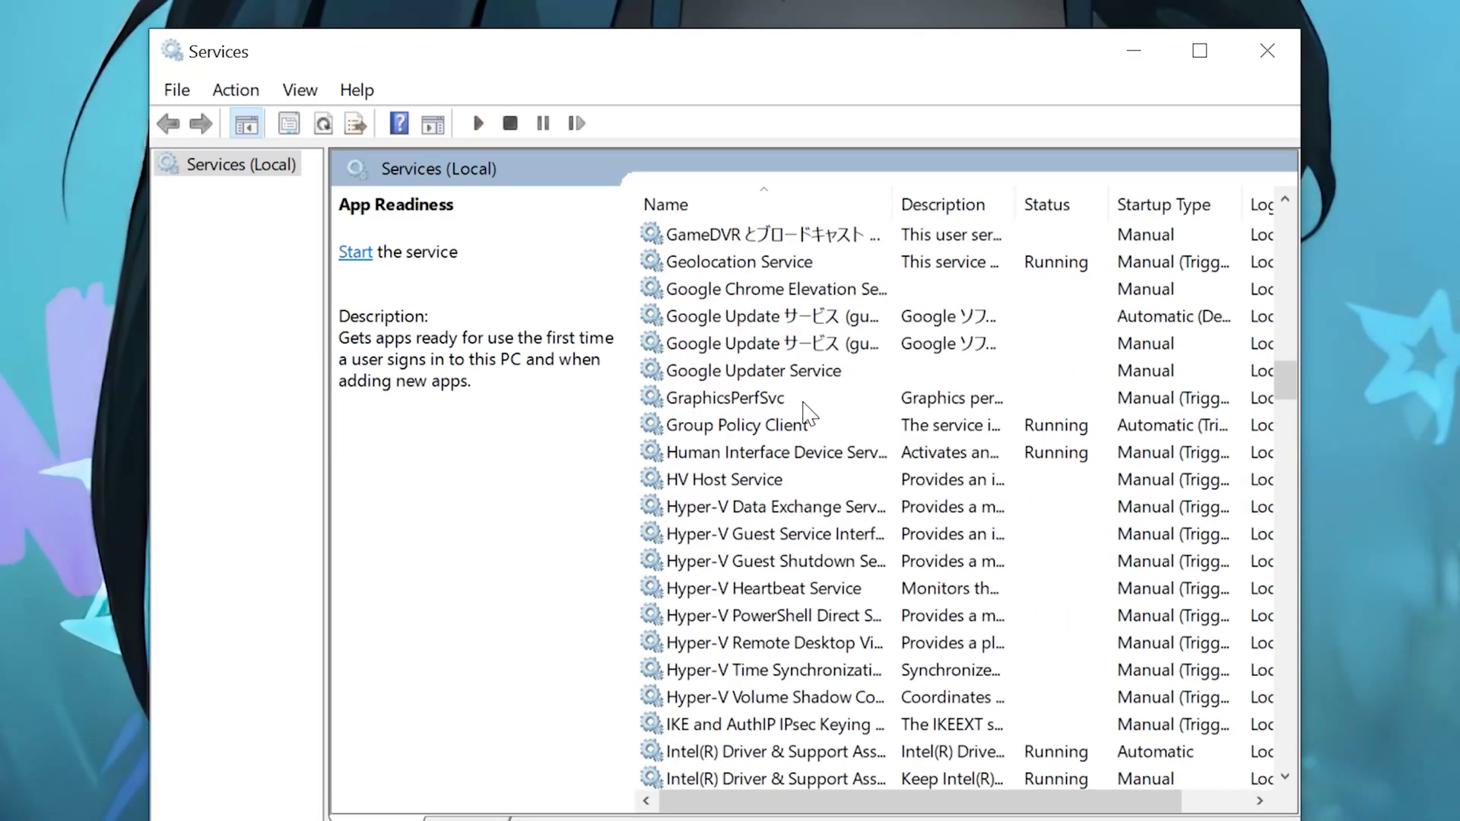
{"action": "scroll", "coordinate": [808, 415], "scroll_direction": "down", "scroll_amount": 20}
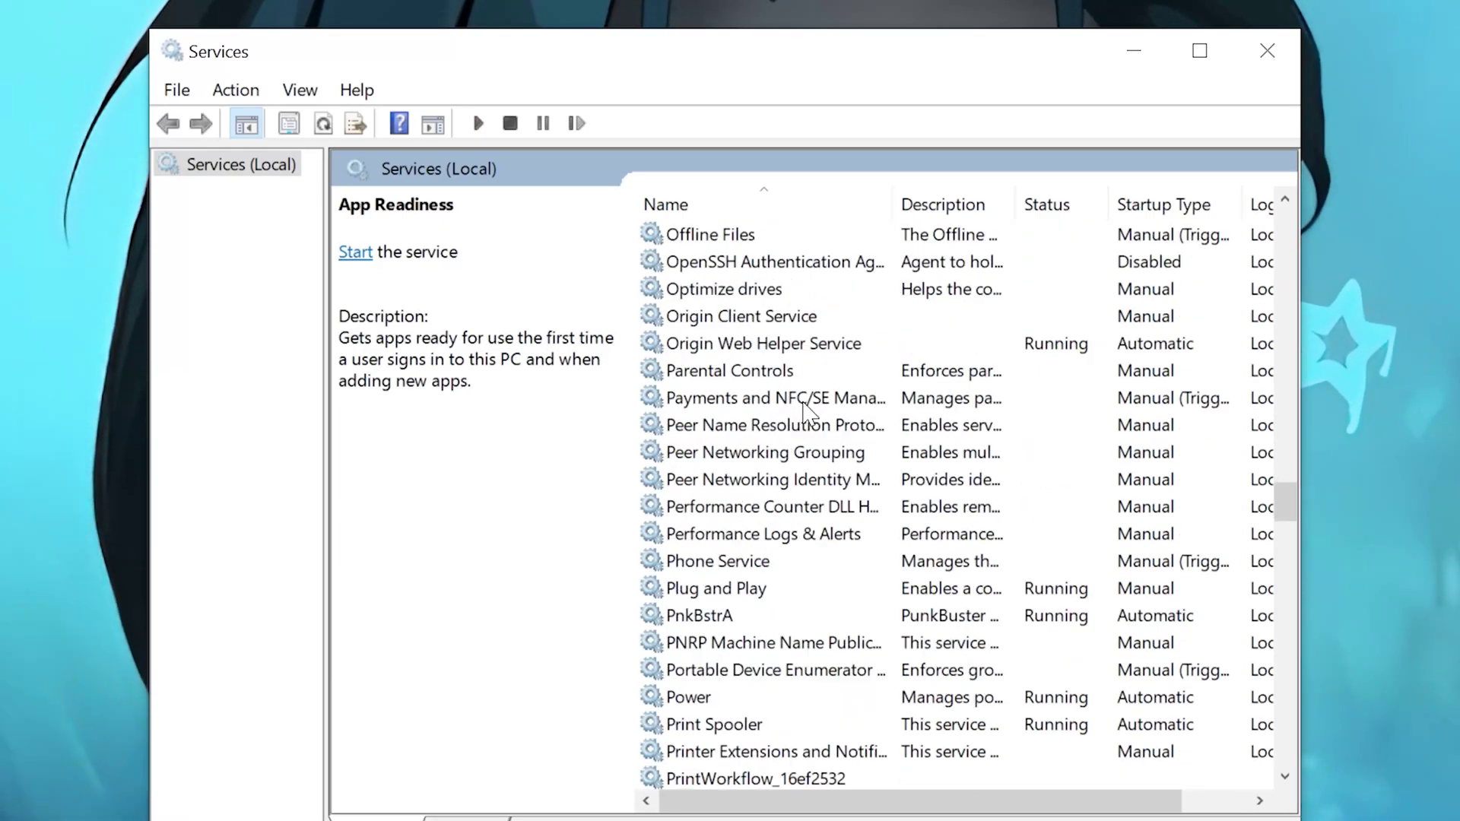
{"action": "scroll", "coordinate": [808, 414], "scroll_direction": "down", "scroll_amount": 20}
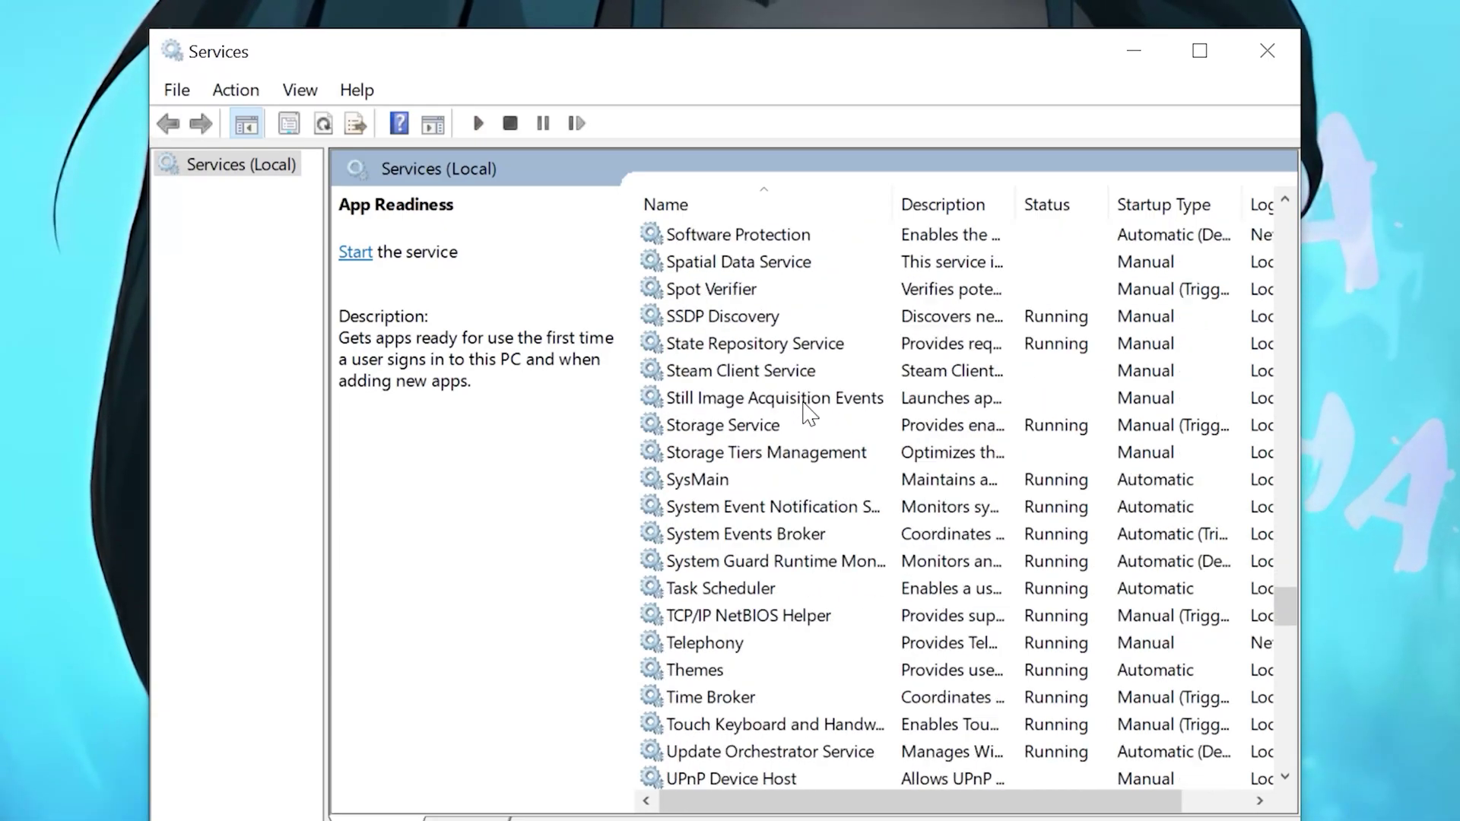
{"action": "scroll", "coordinate": [809, 415], "scroll_direction": "down", "scroll_amount": 6}
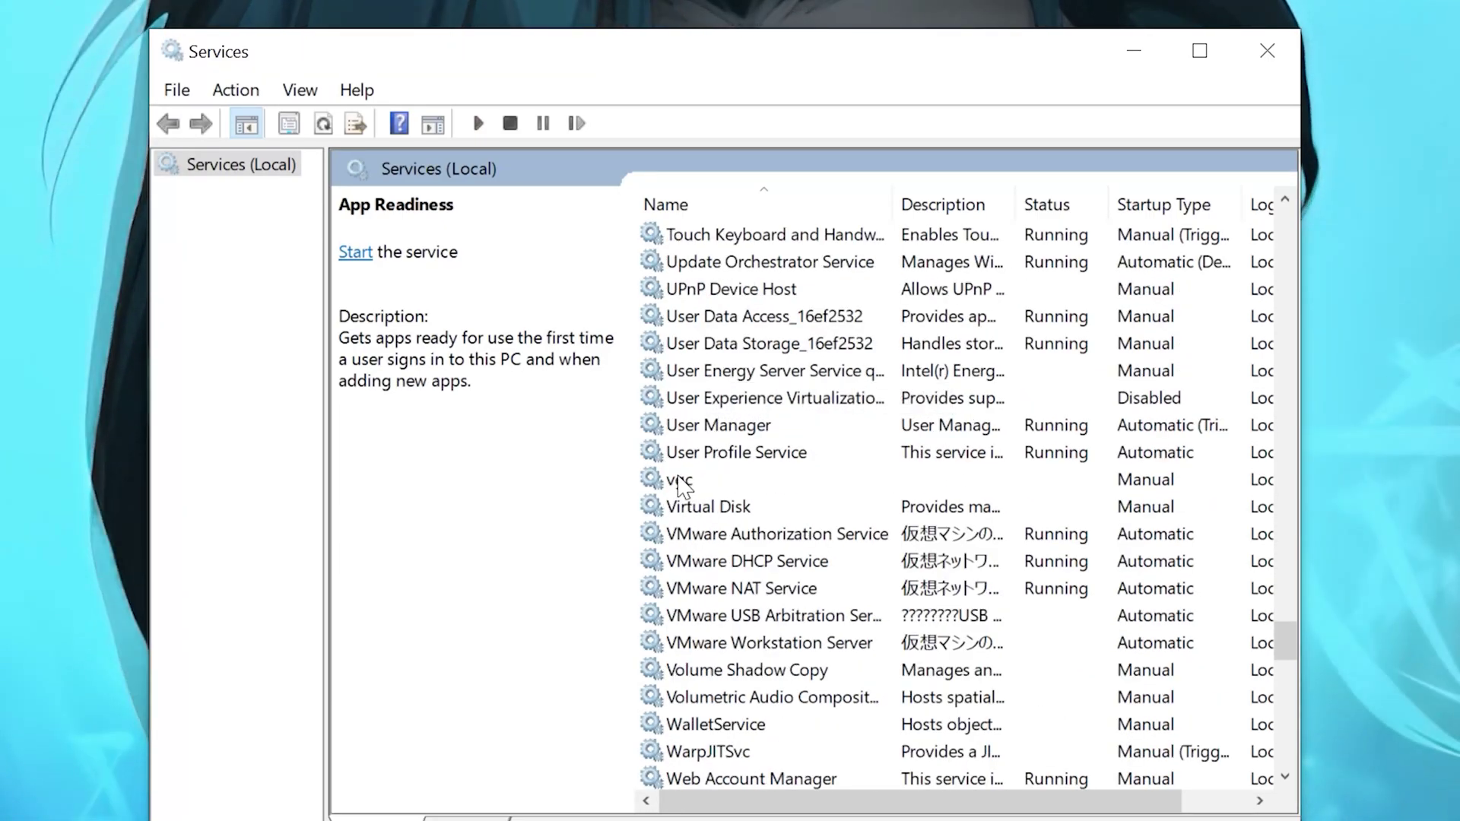
{"action": "left_click", "coordinate": [680, 481]}
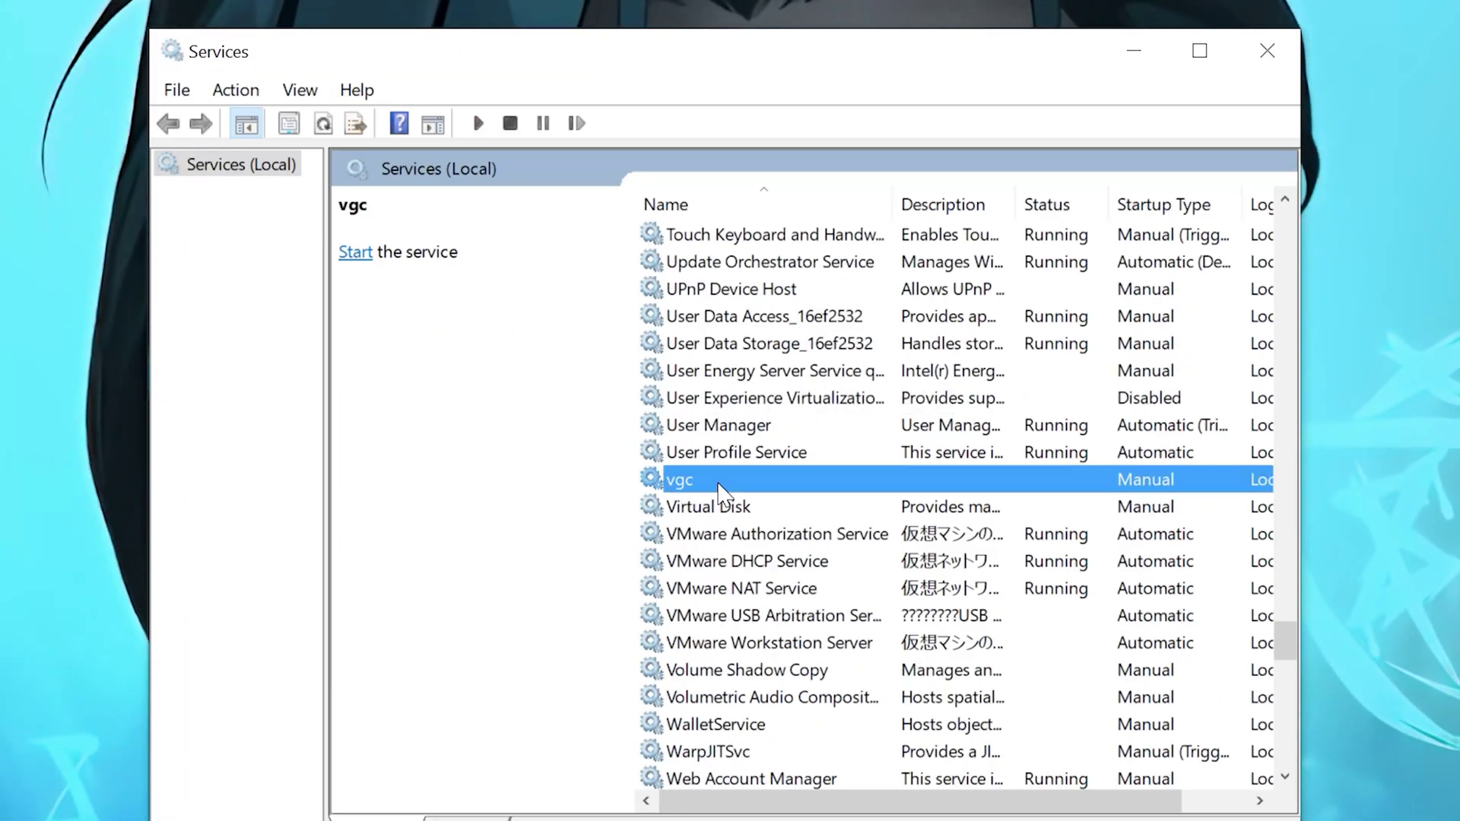
{"action": "right_click", "coordinate": [791, 483]}
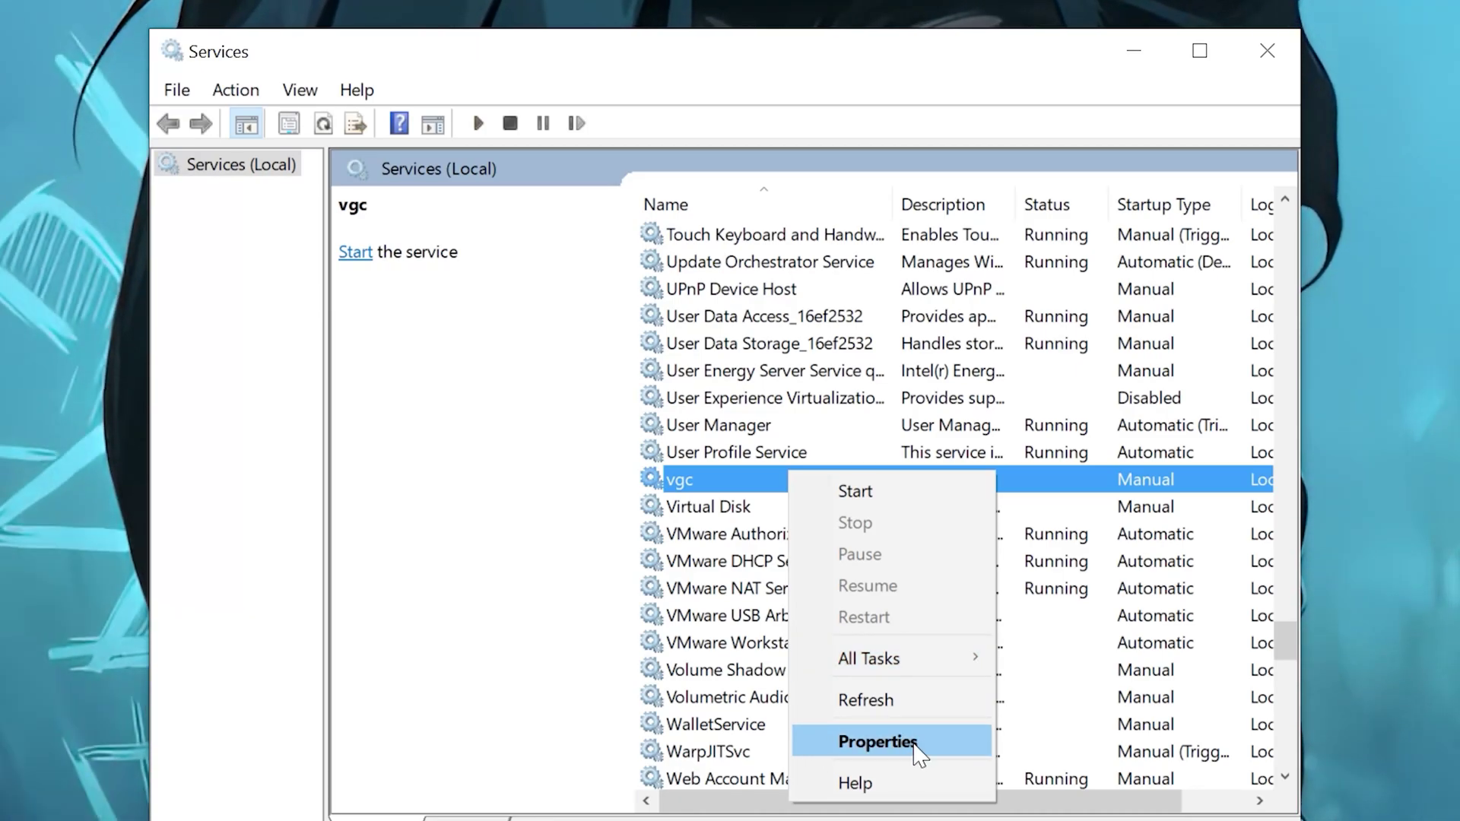
- In vgc Properties, change Startup type from Manual to Automatic and confirm with OK
{"action": "left_click", "coordinate": [916, 745]}
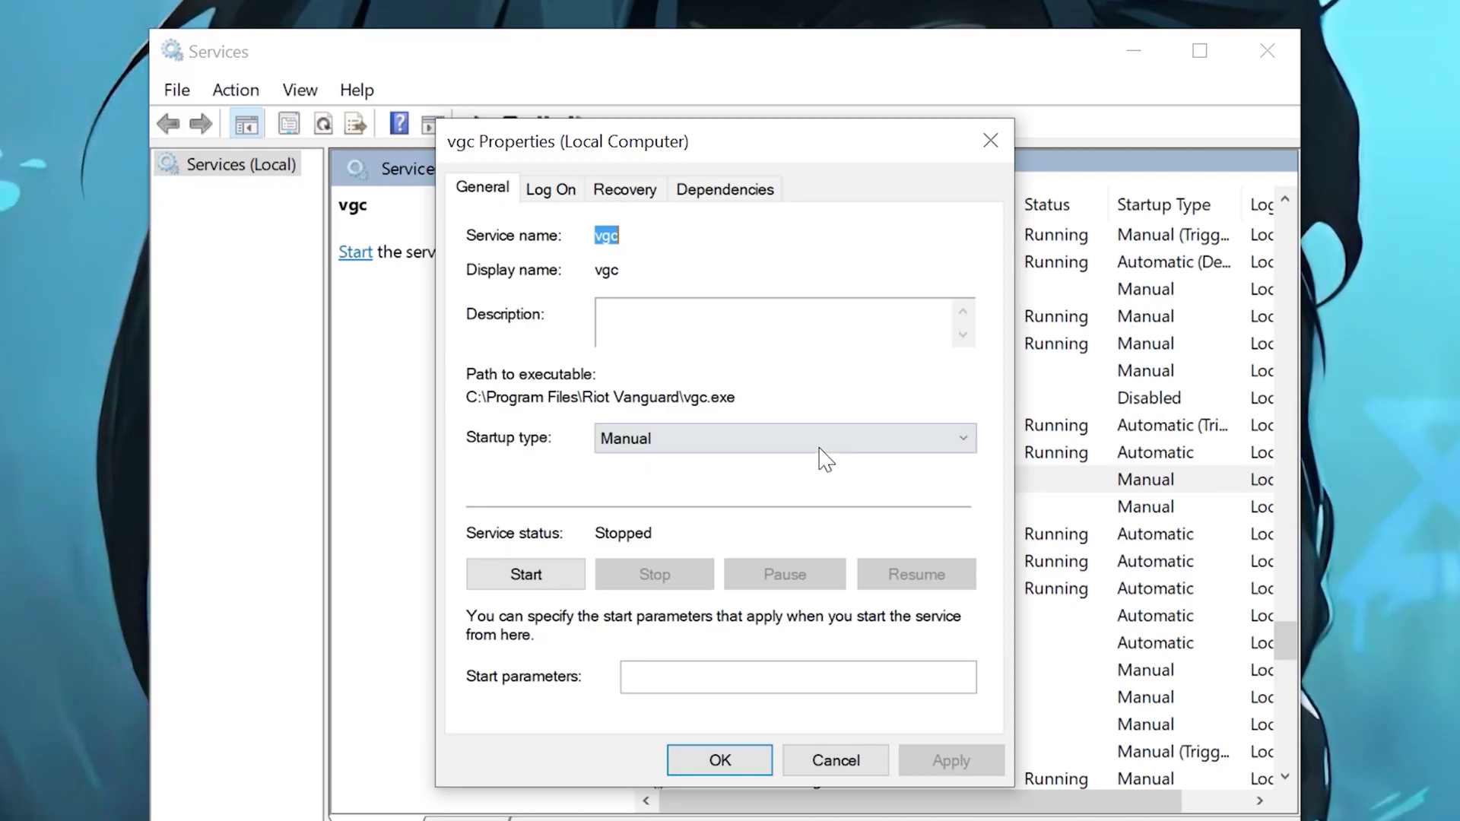
{"action": "left_click", "coordinate": [724, 448]}
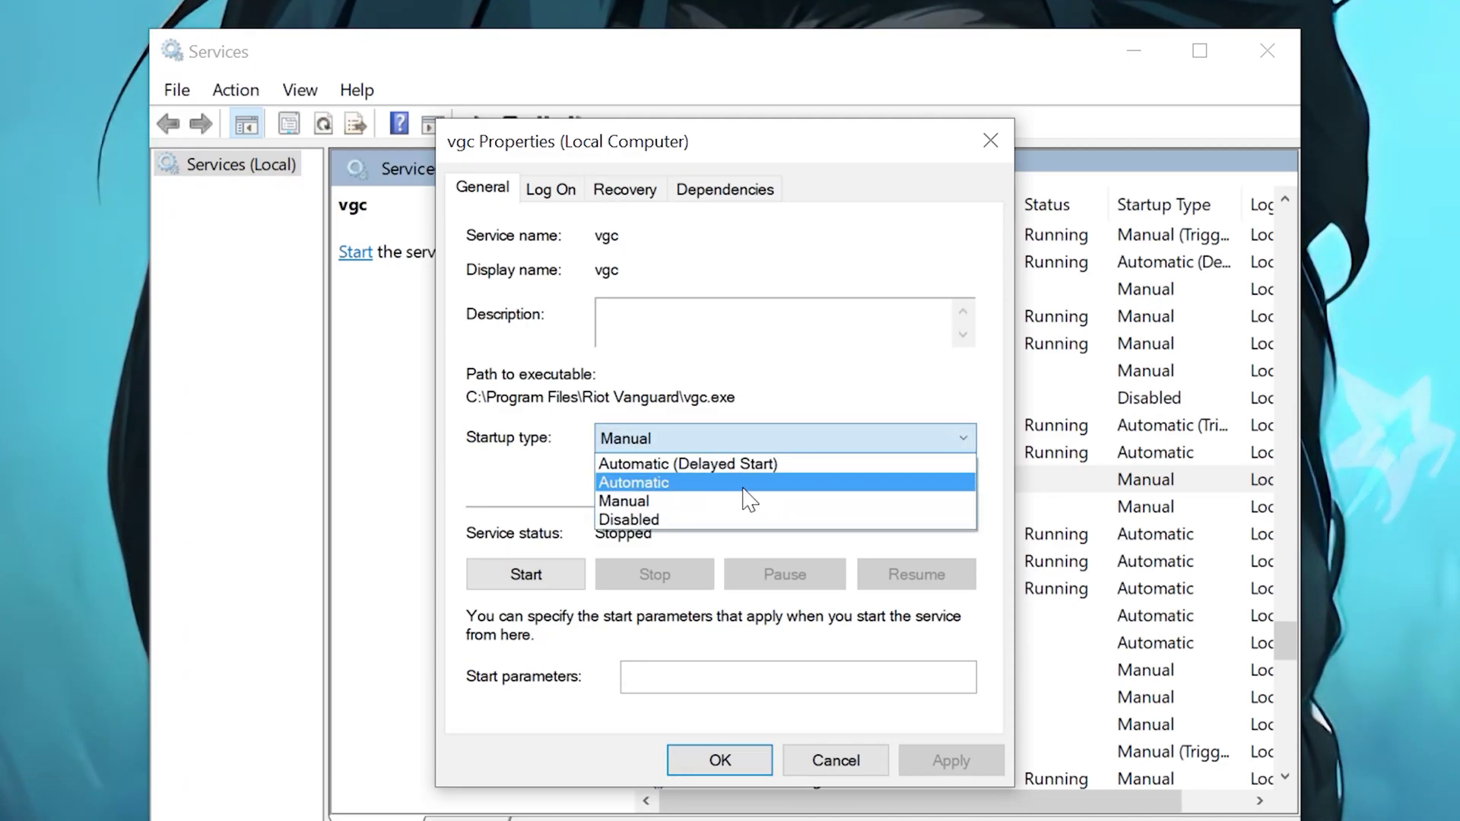
{"action": "left_click", "coordinate": [730, 492]}
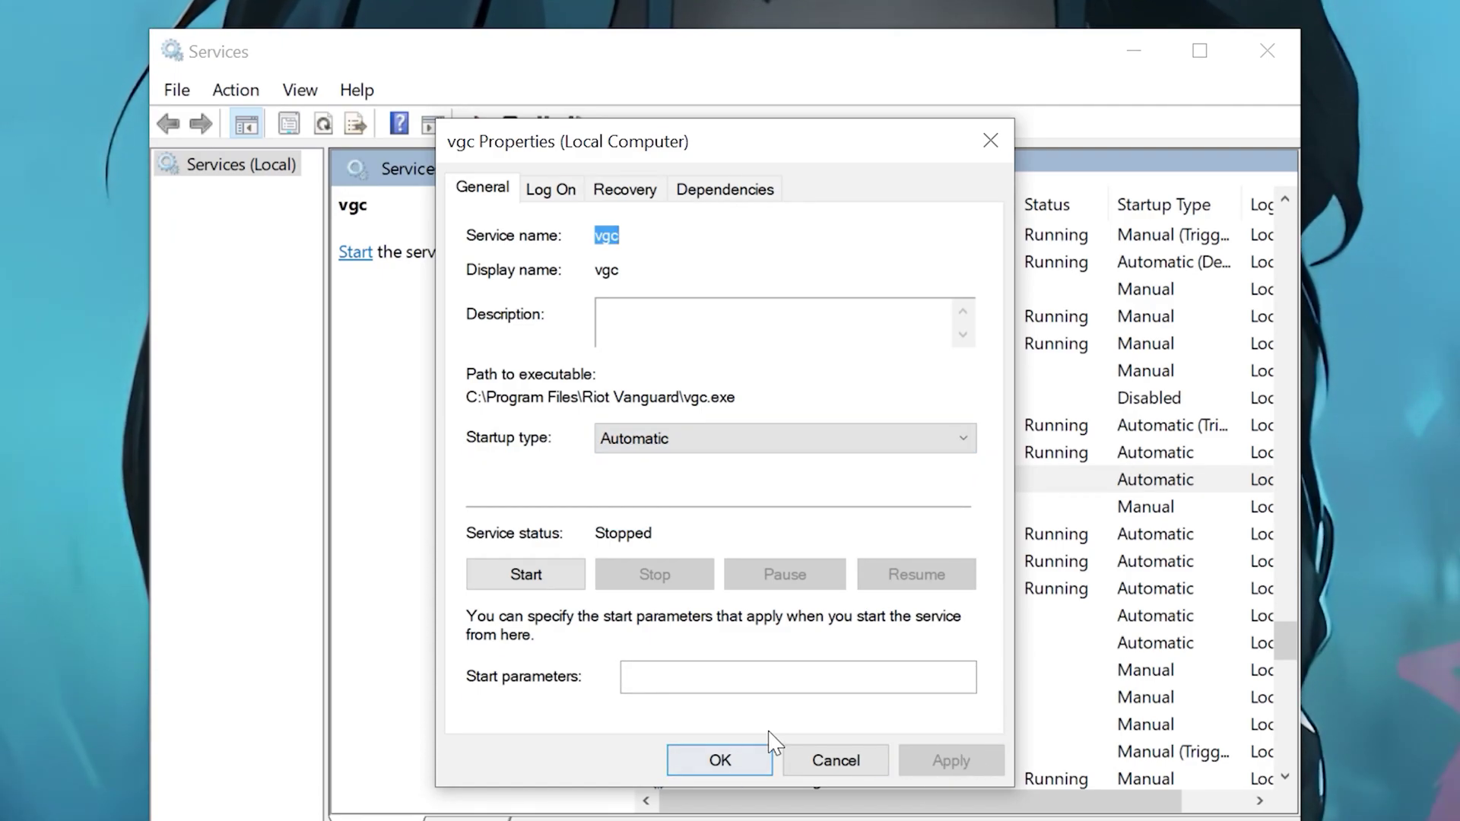
{"action": "left_click", "coordinate": [737, 763]}
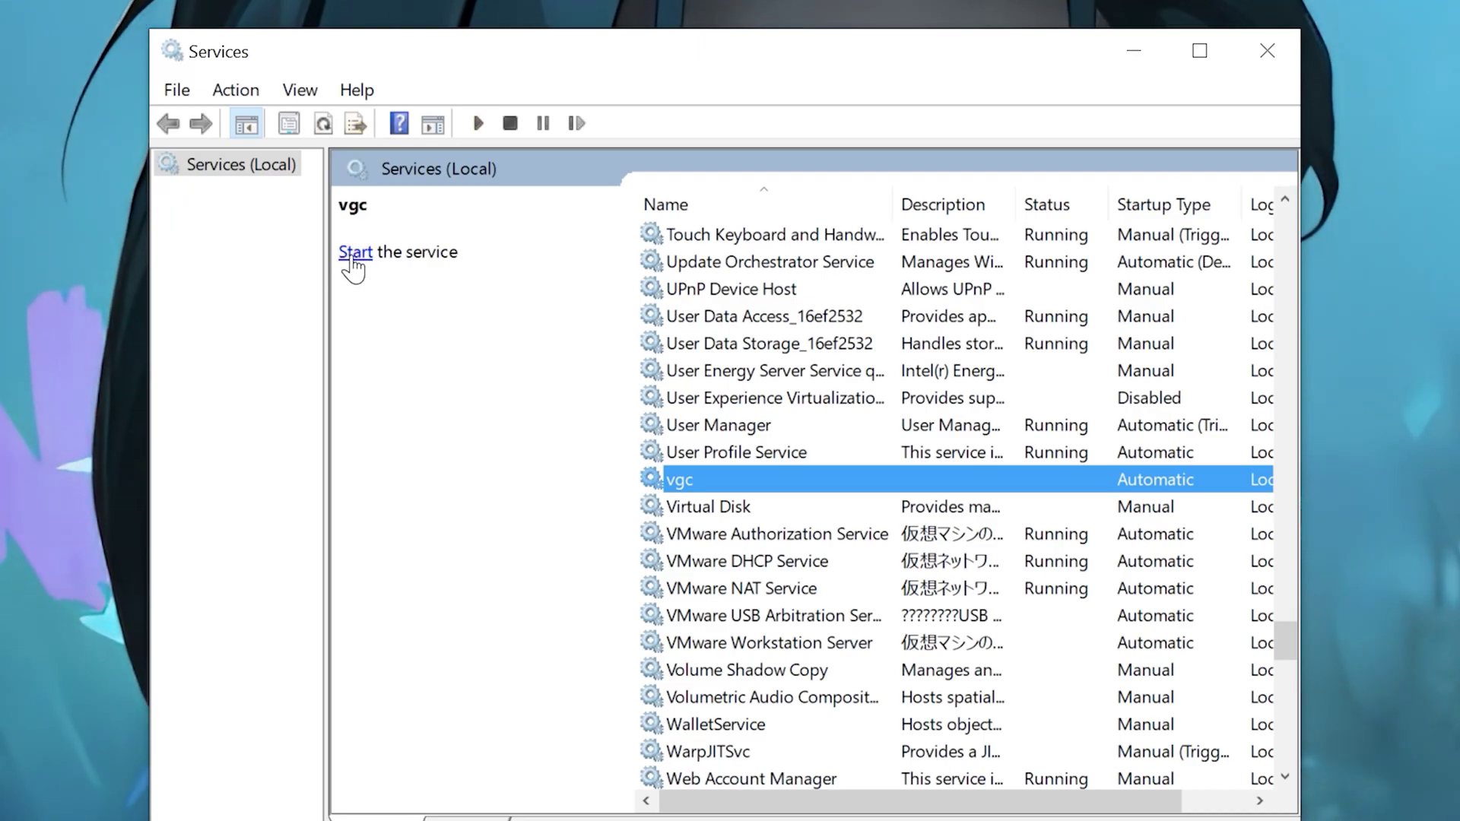
- Start the vgc service from the Start link in the Services panel
{"action": "left_click", "coordinate": [354, 257]}
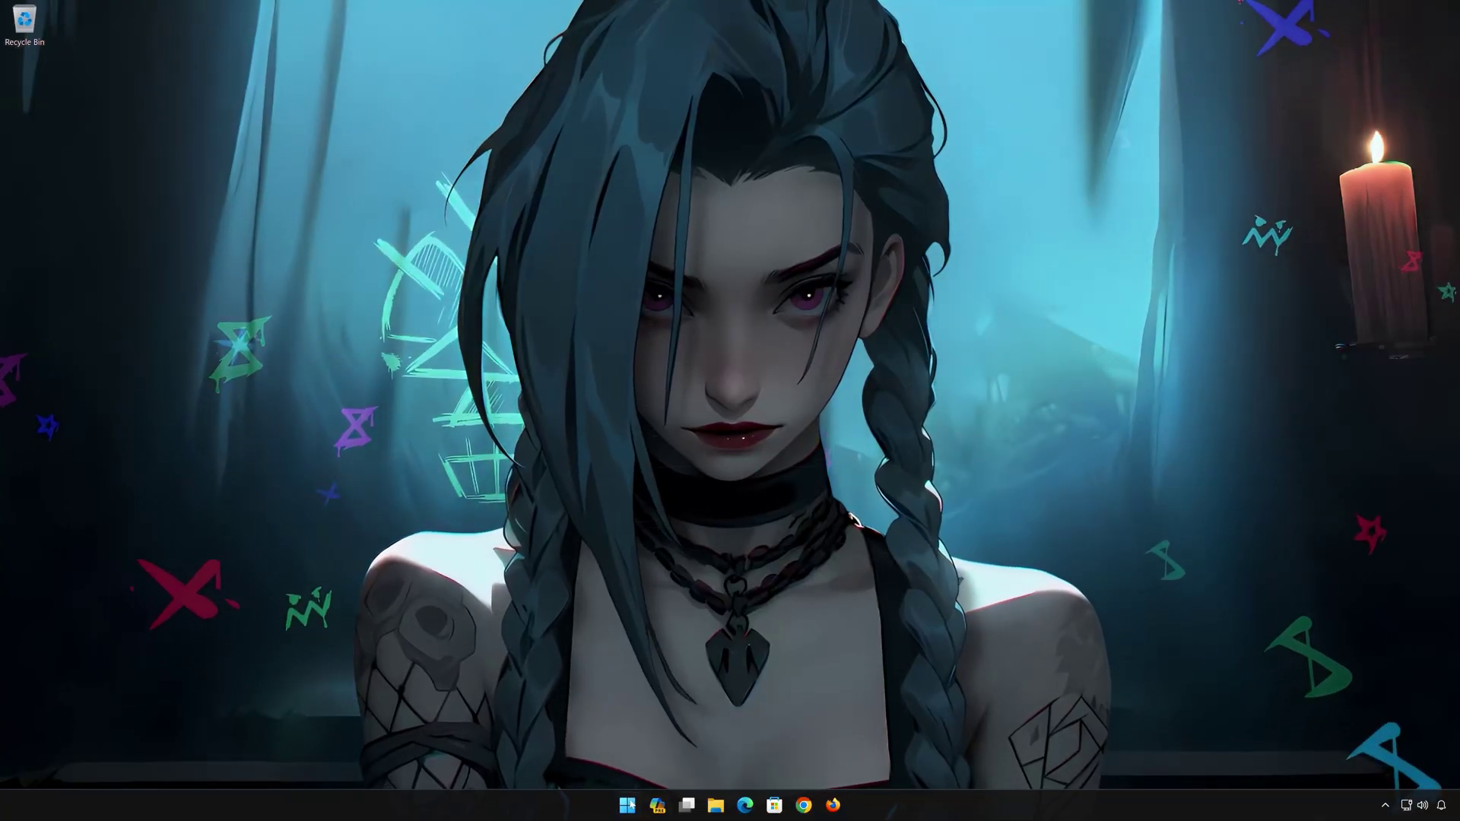
- Search Start for cmd, run Command Prompt as administrator, and approve the UAC prompt
{"action": "left_click", "coordinate": [628, 798]}
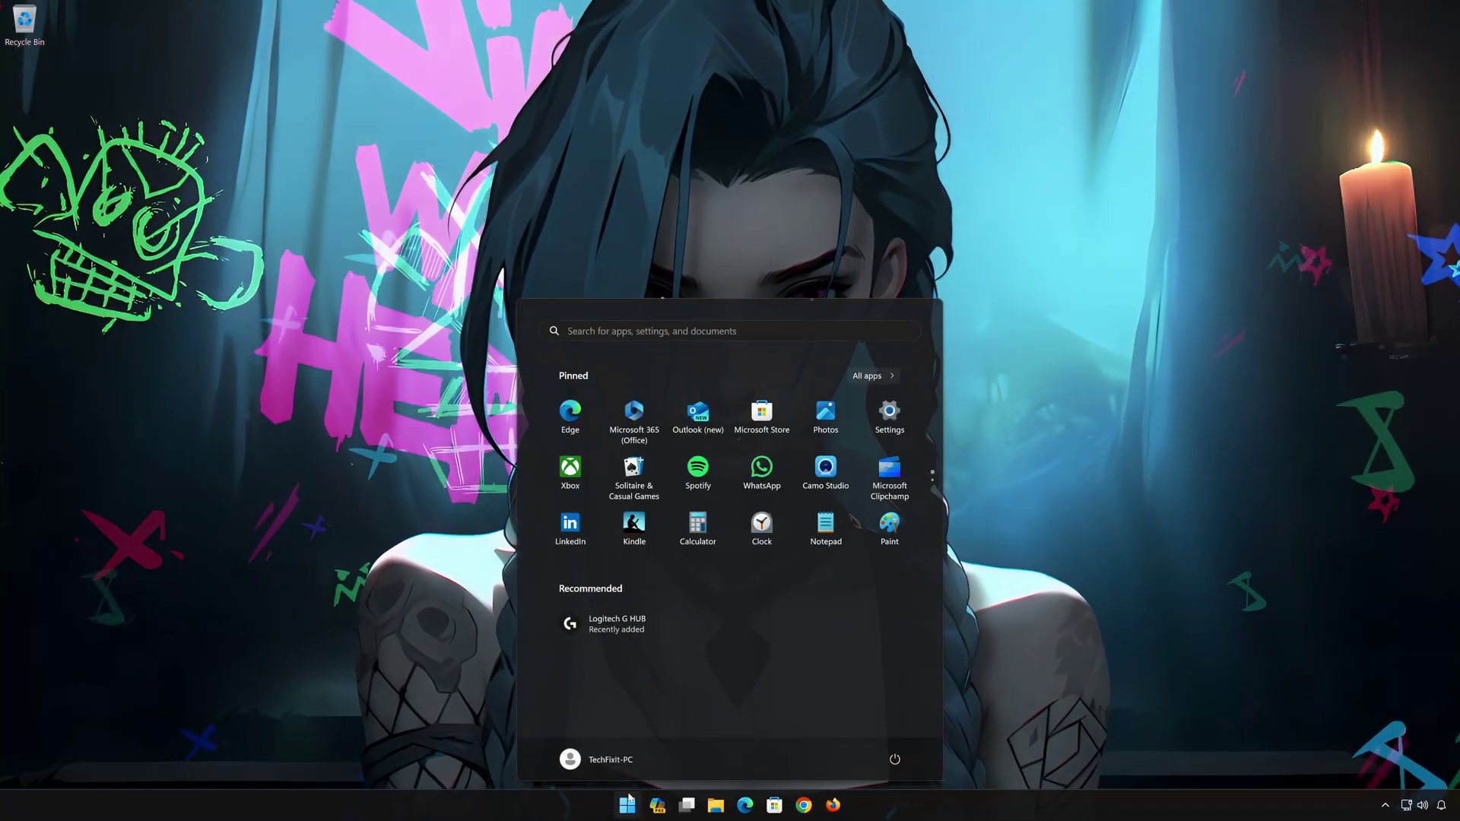
{"action": "type", "text": "cmd"}
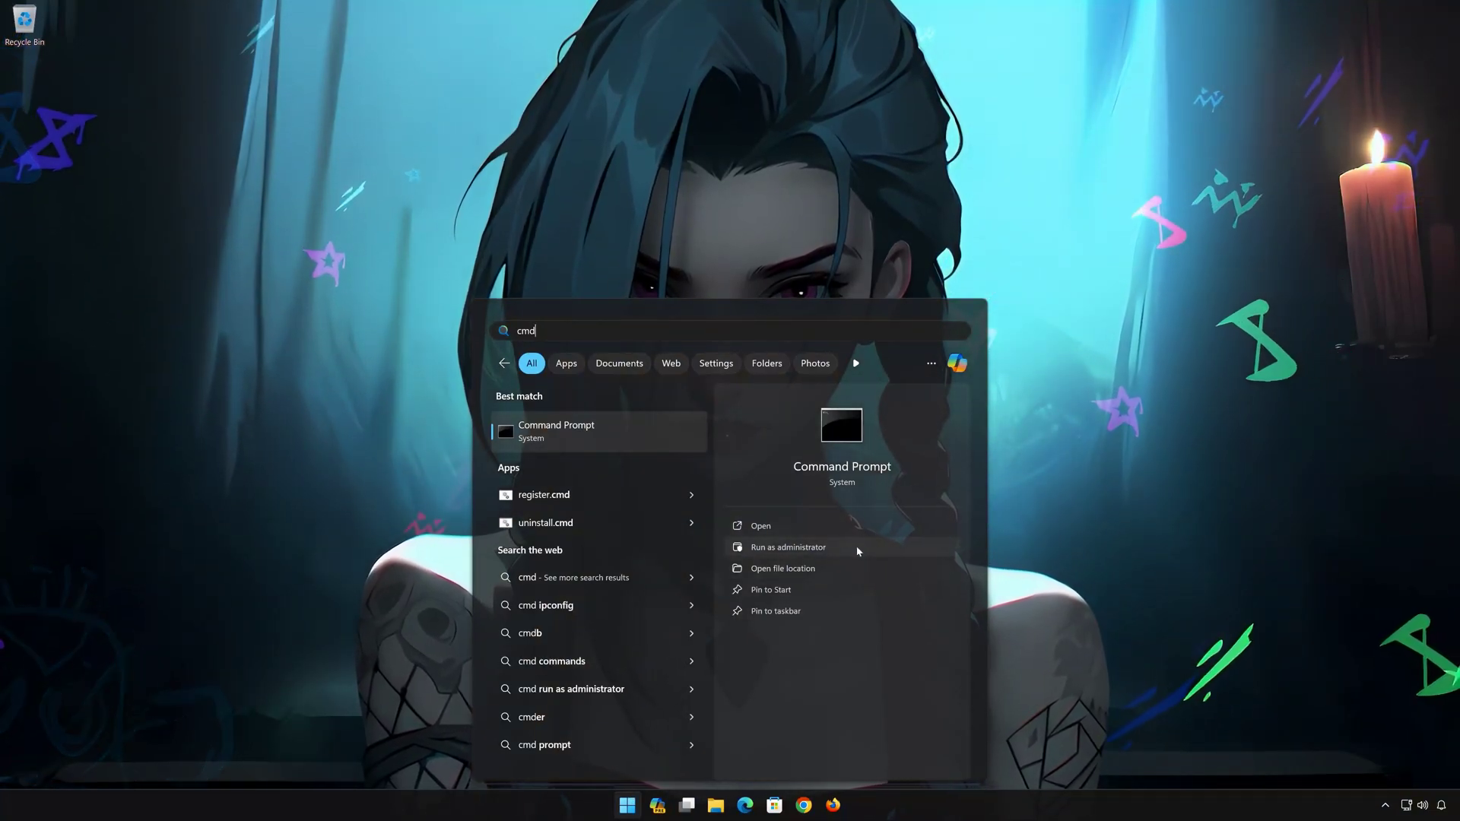
{"action": "left_click", "coordinate": [788, 548]}
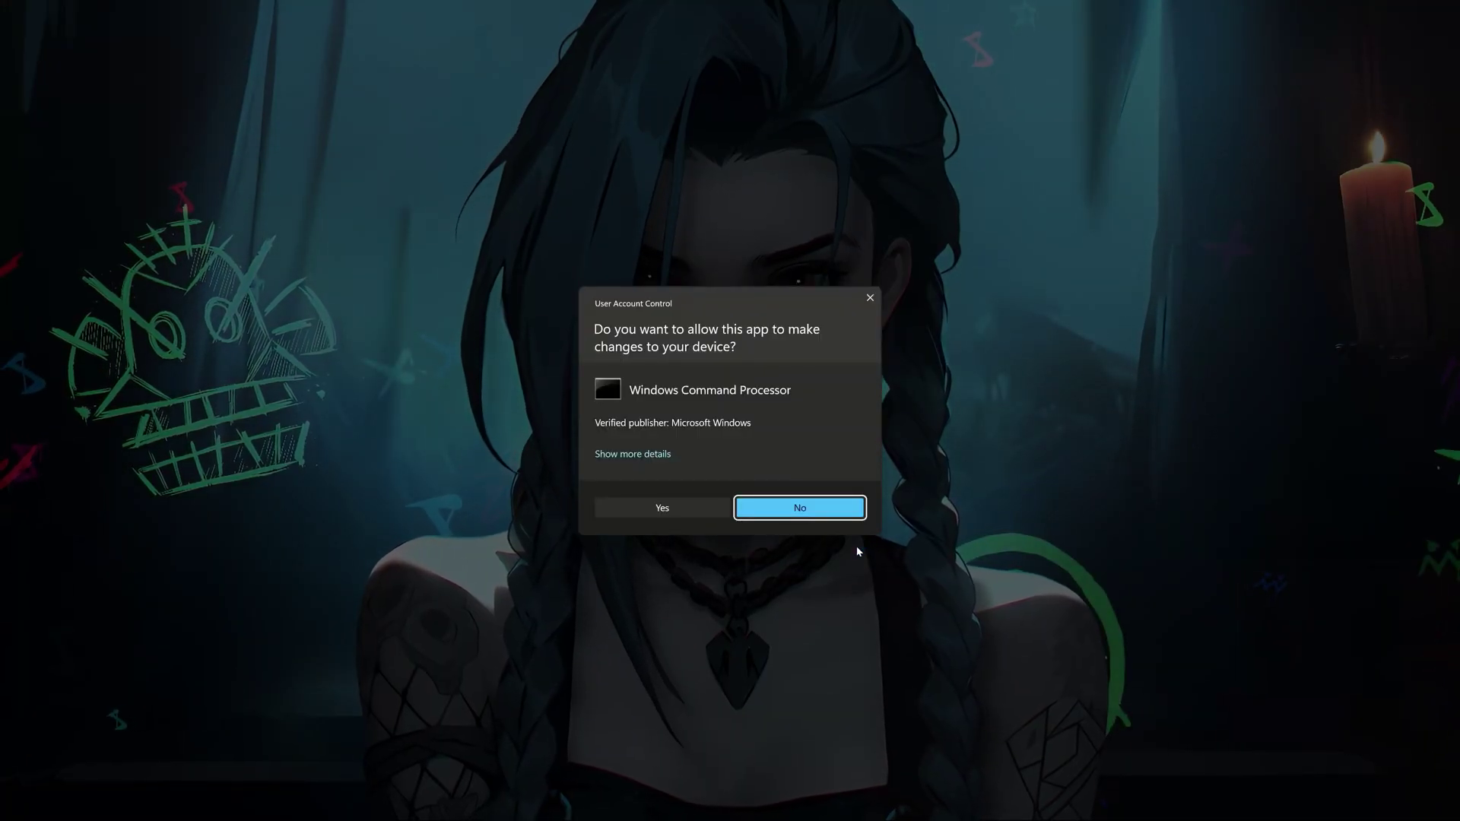
{"action": "left_click", "coordinate": [668, 513]}
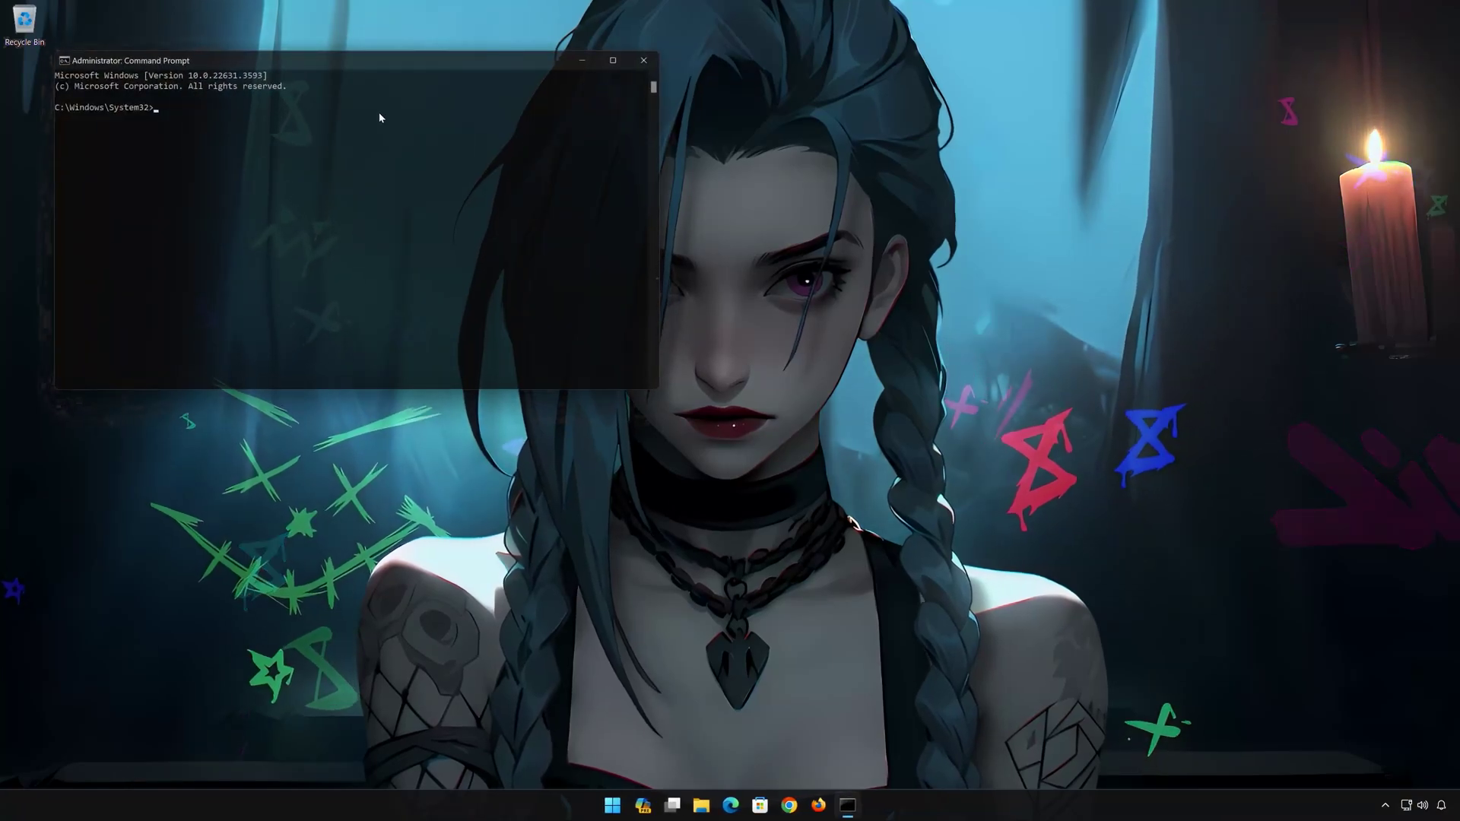
- Center the Command Prompt window and run ipconfig /release
{"action": "left_click_drag", "start_coordinate": [414, 63], "coordinate": [800, 176]}
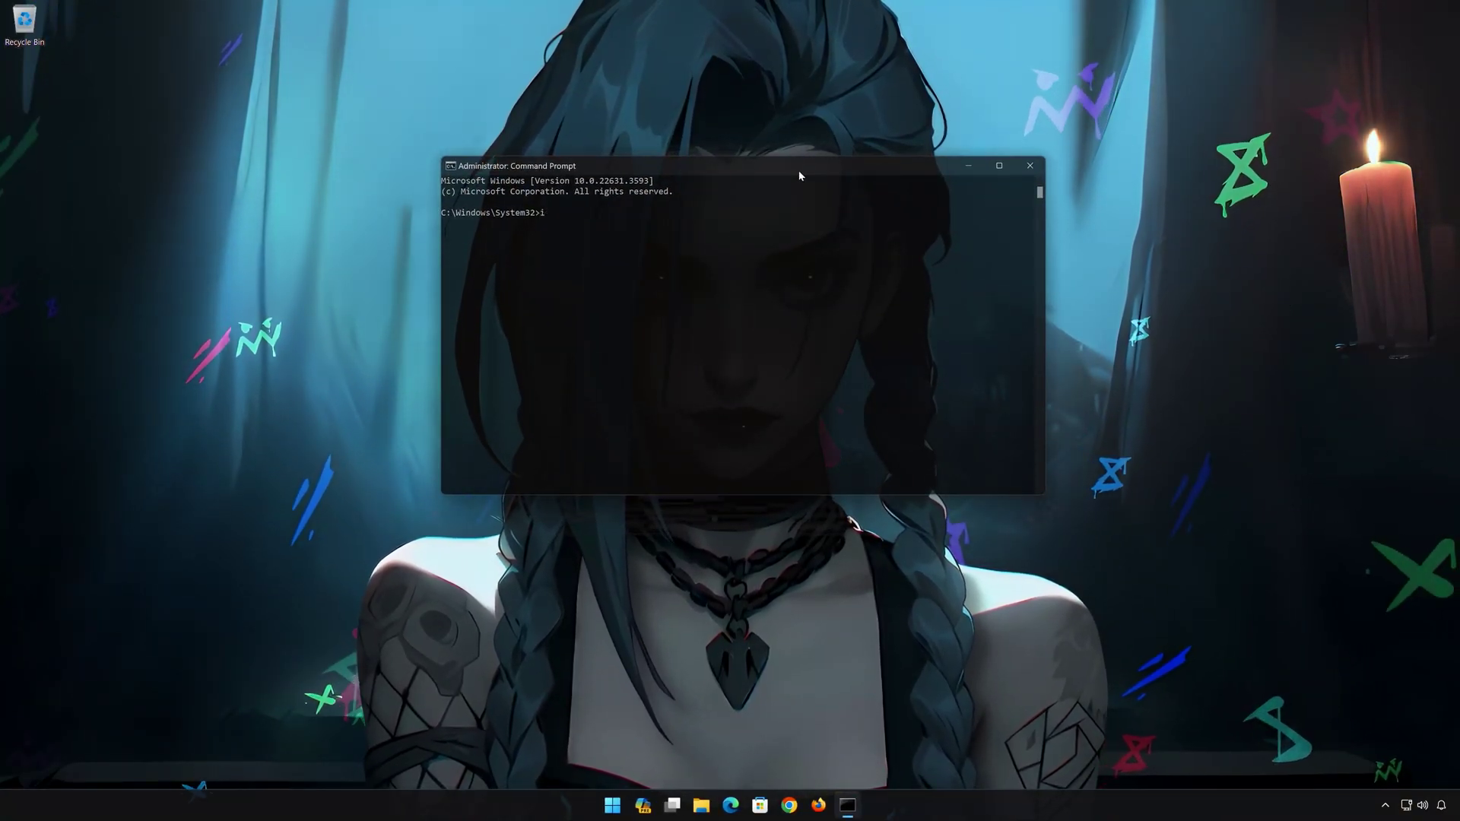
{"action": "type", "text": "ipconf"}
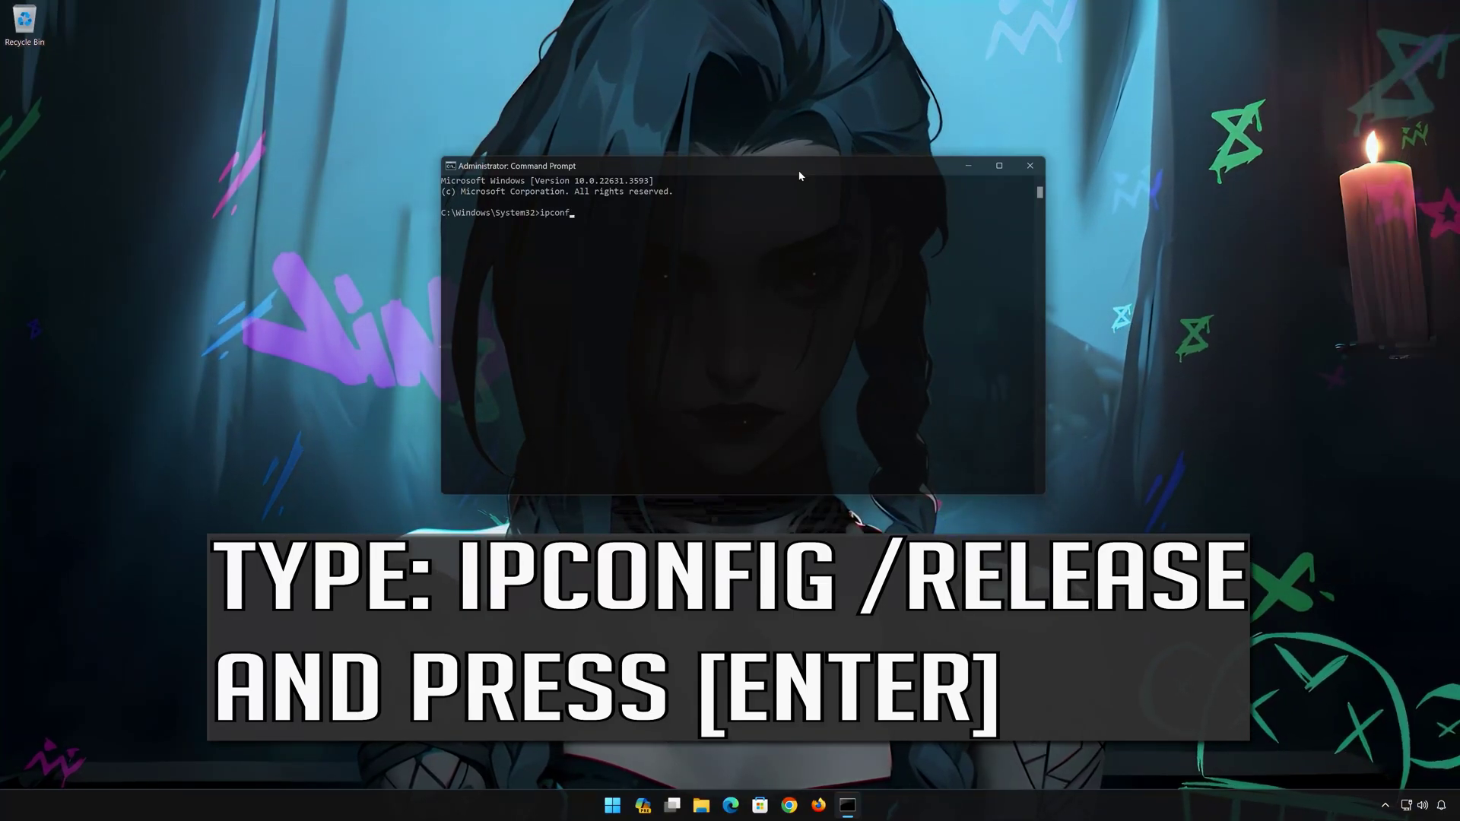
{"action": "type", "text": "ig"}
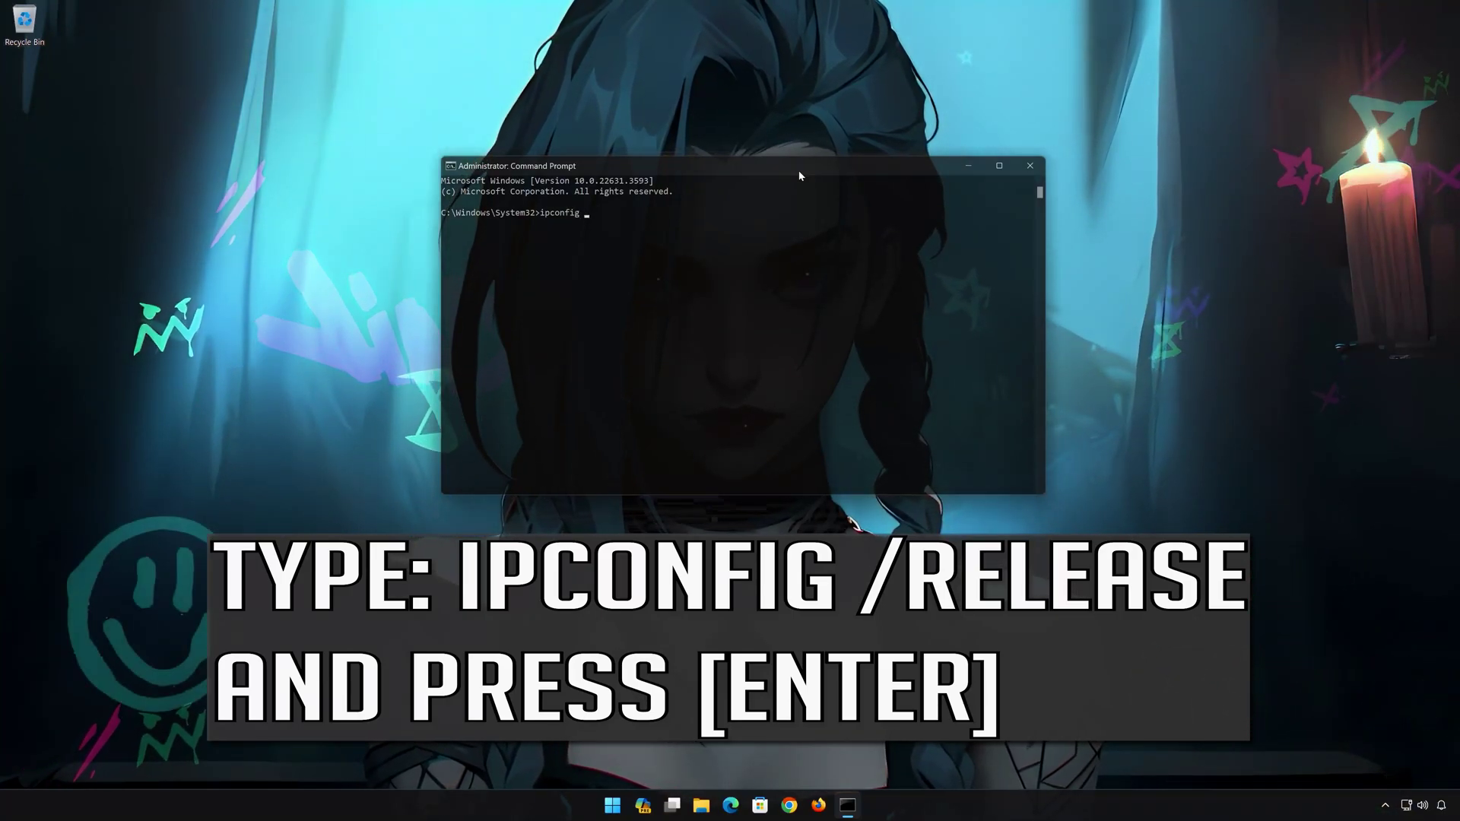
{"action": "type", "text": " /re"}
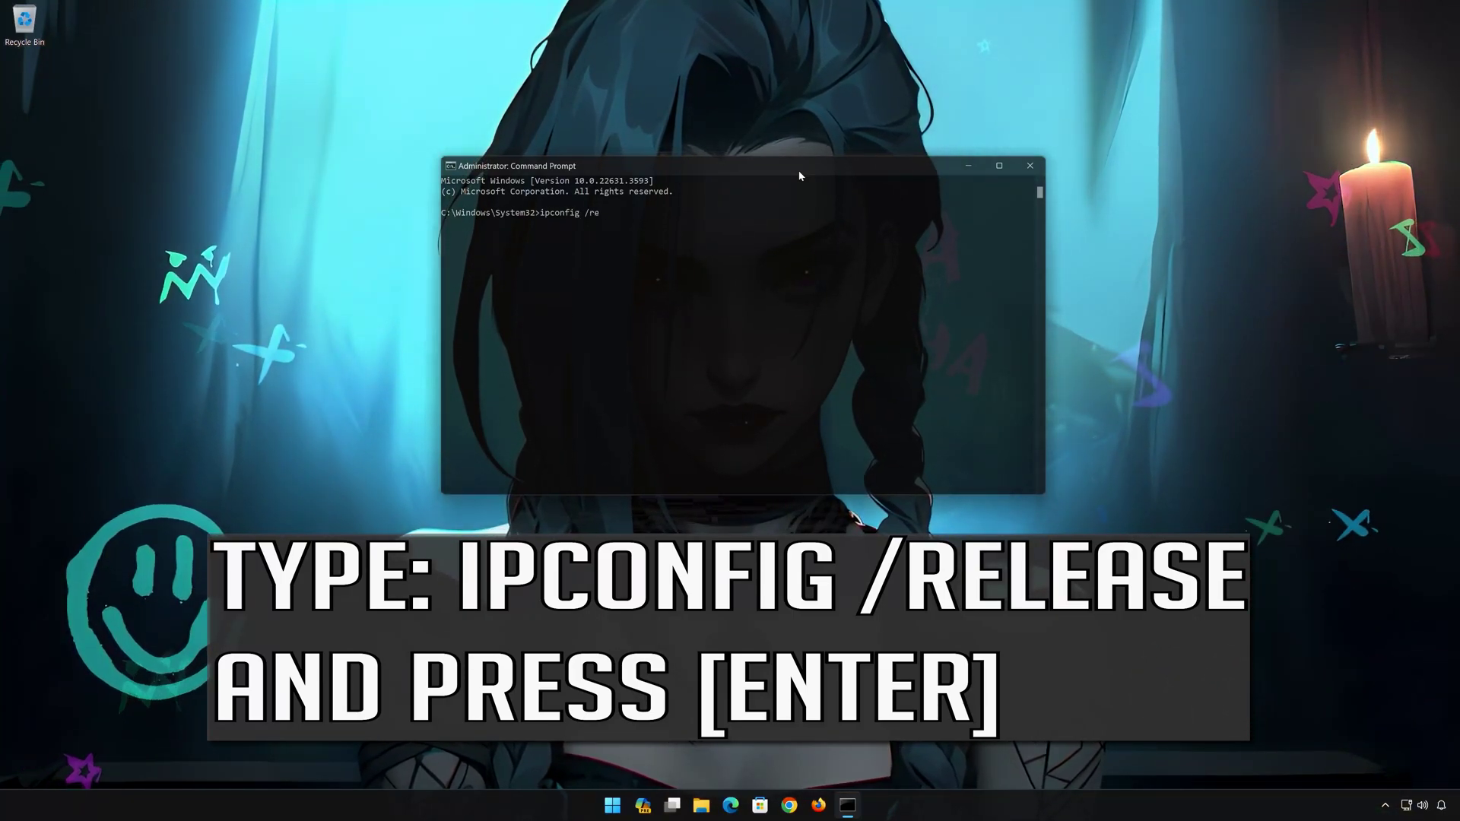
{"action": "type", "text": "lease"}
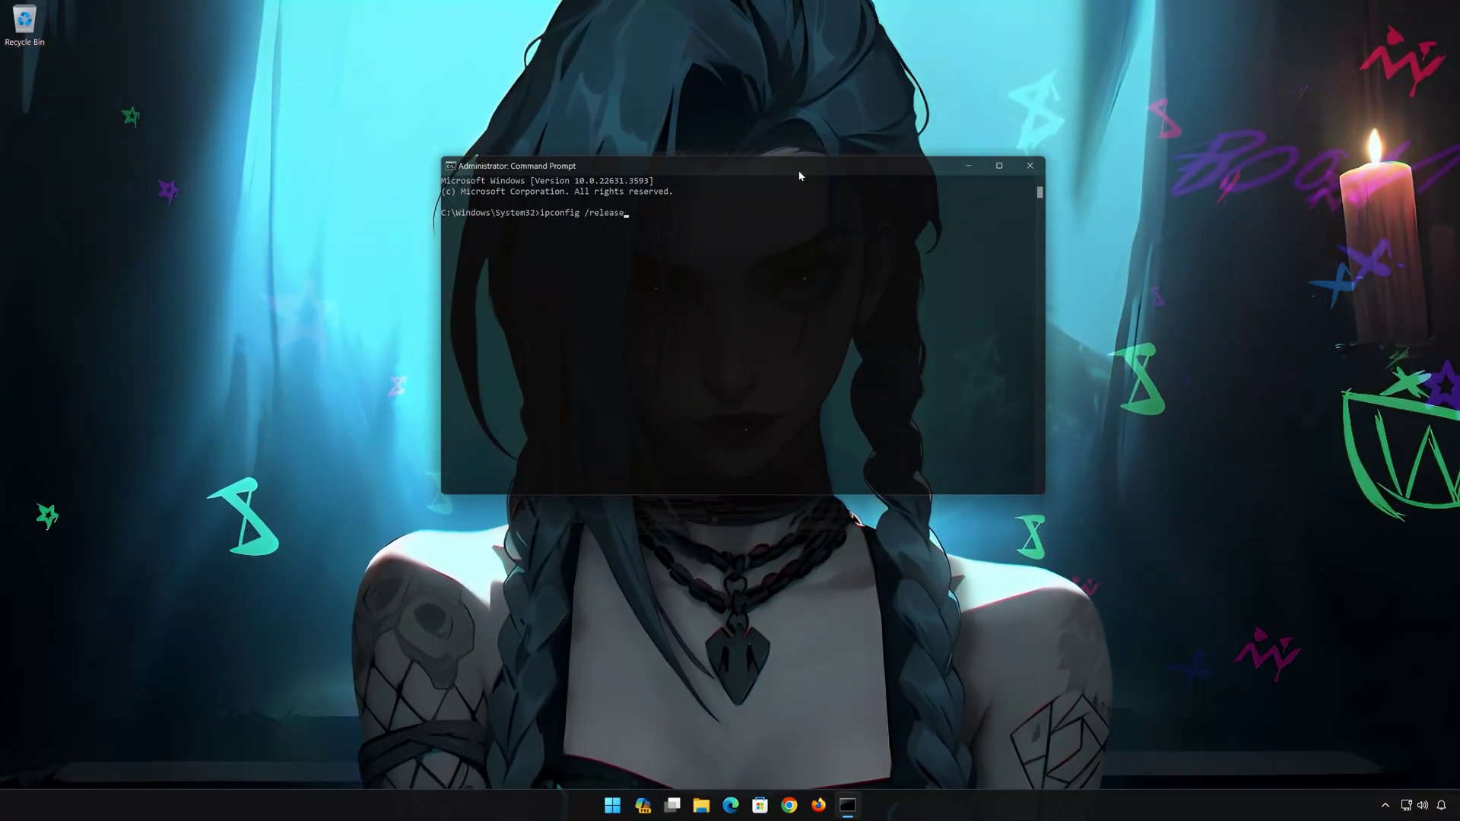
{"action": "key", "text": "Return"}
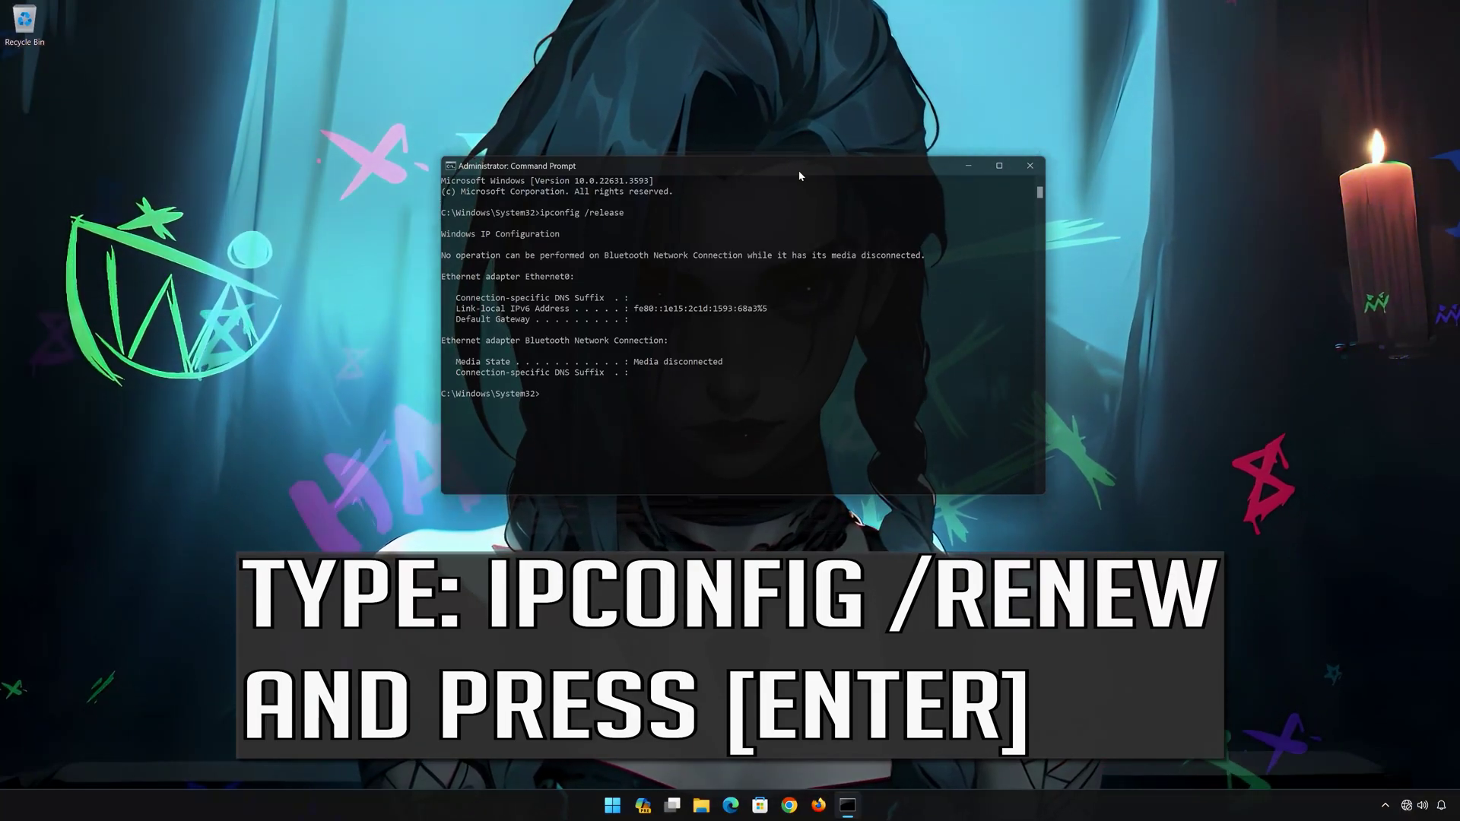
- Run ipconfig /renew so Ethernet0 gets IPv4 address 192.168.236.129
{"action": "type", "text": "ipc"}
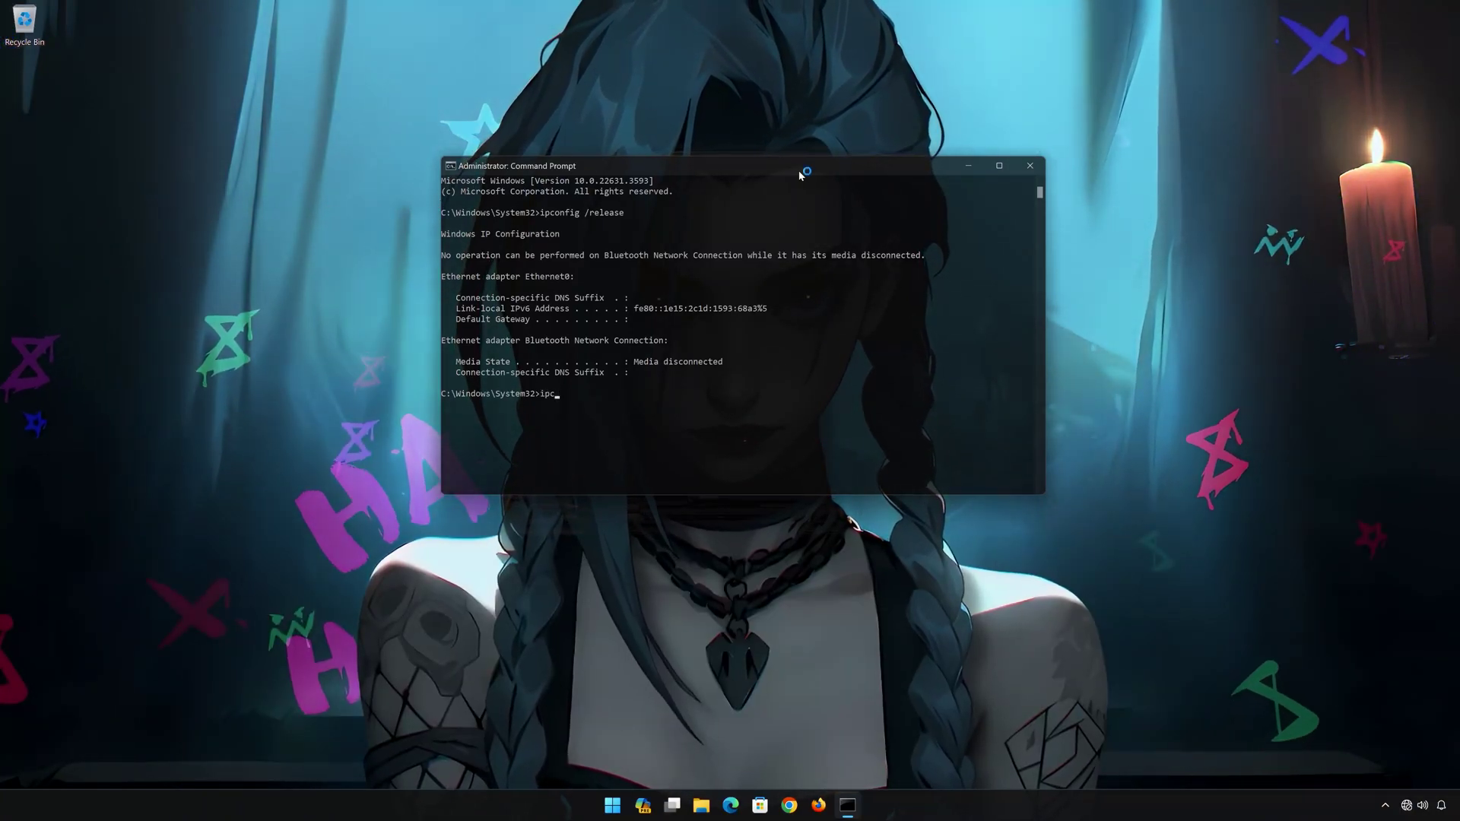
{"action": "type", "text": "onfig"}
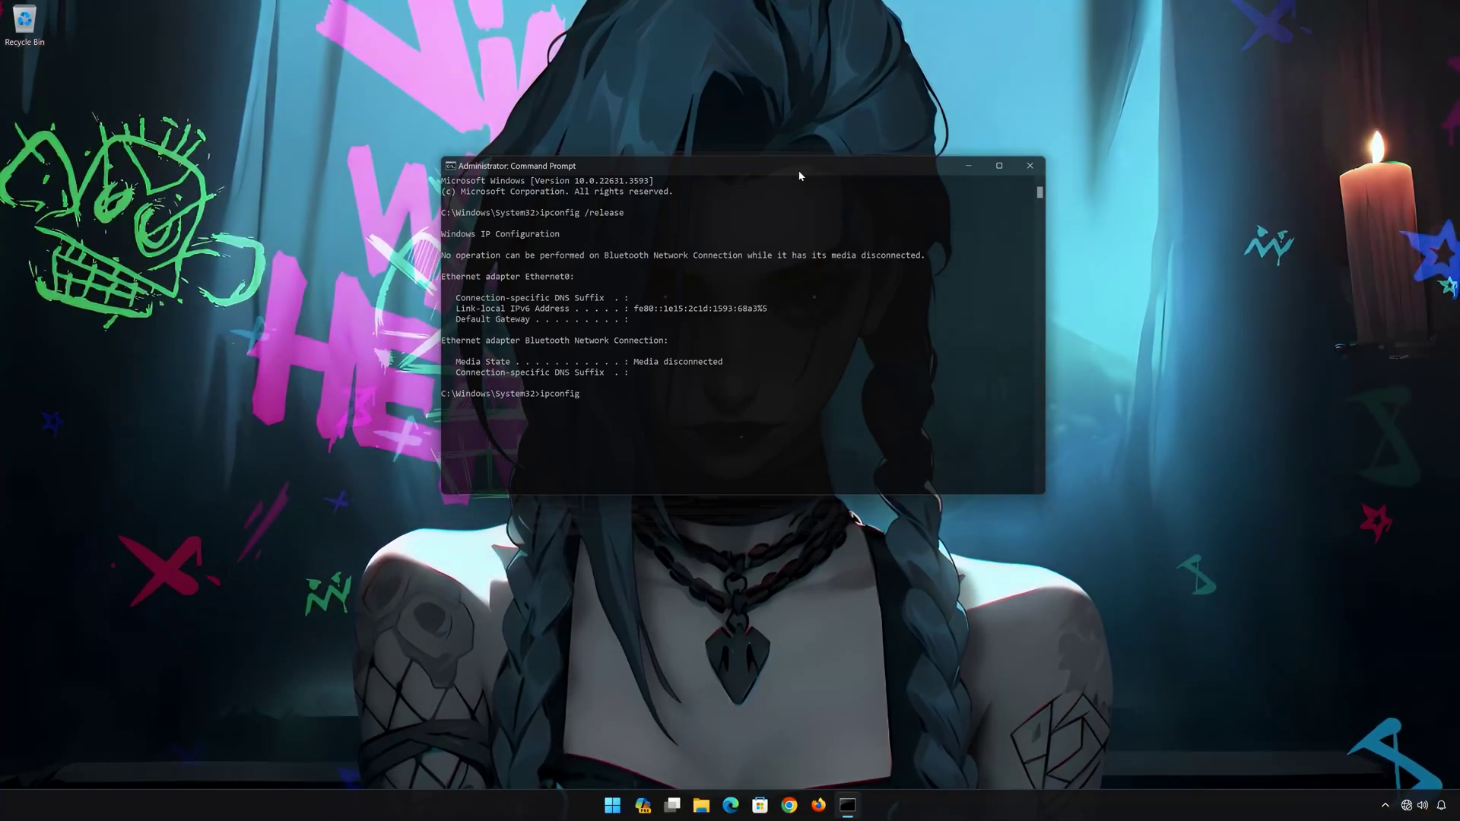
{"action": "type", "text": " /"}
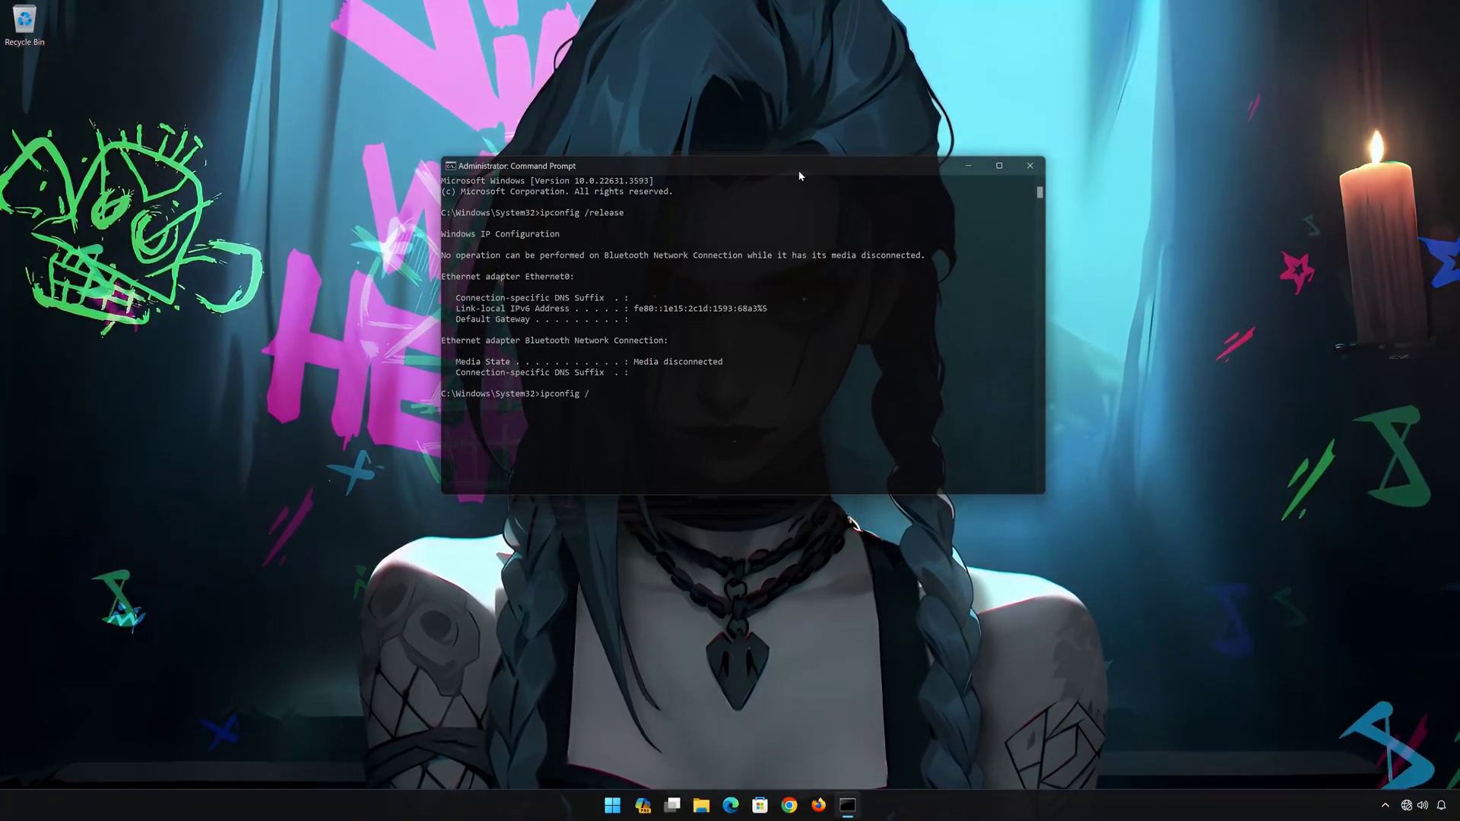
{"action": "type", "text": "renew"}
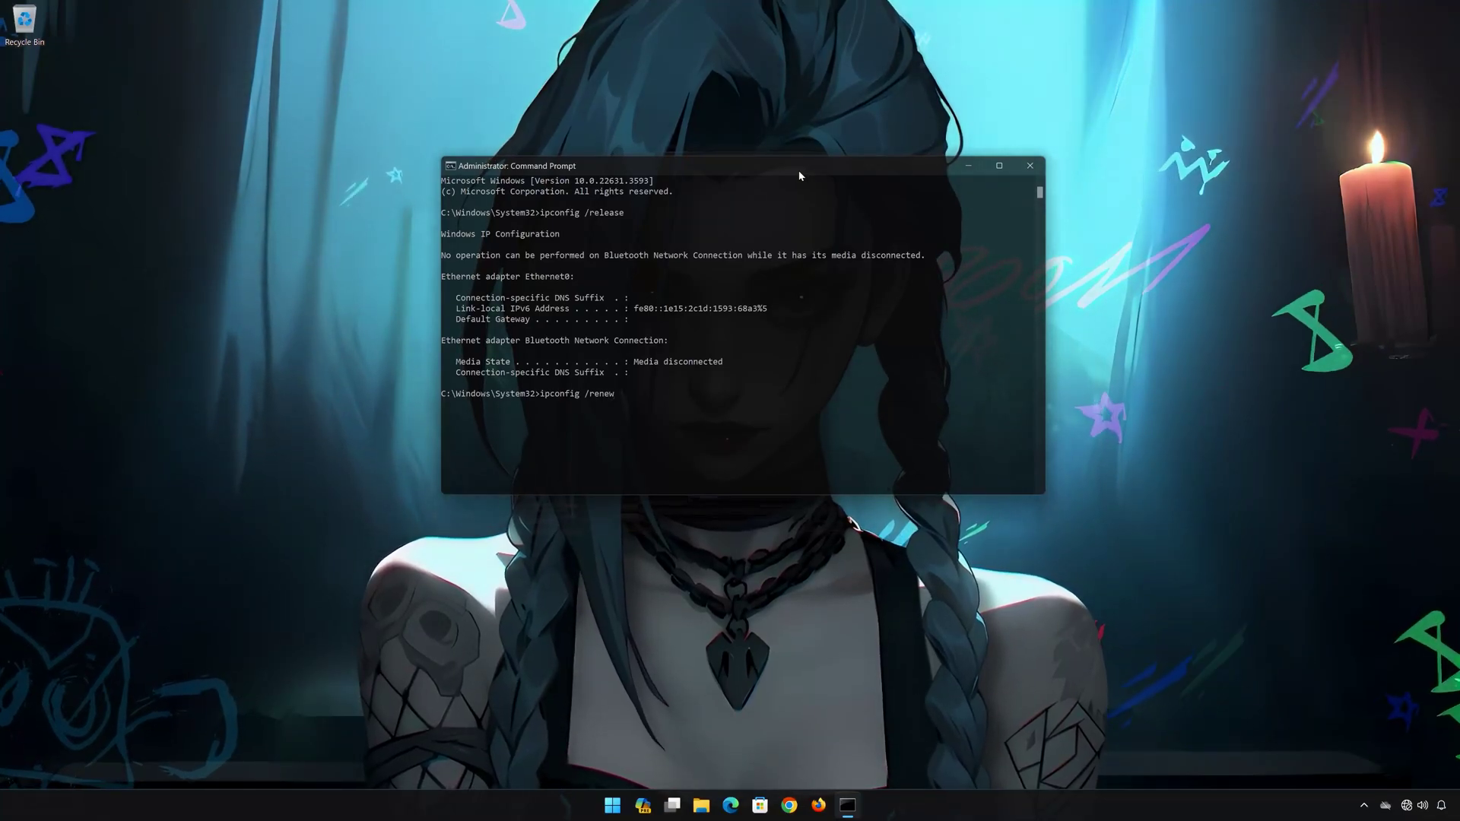
{"action": "key", "text": "Return"}
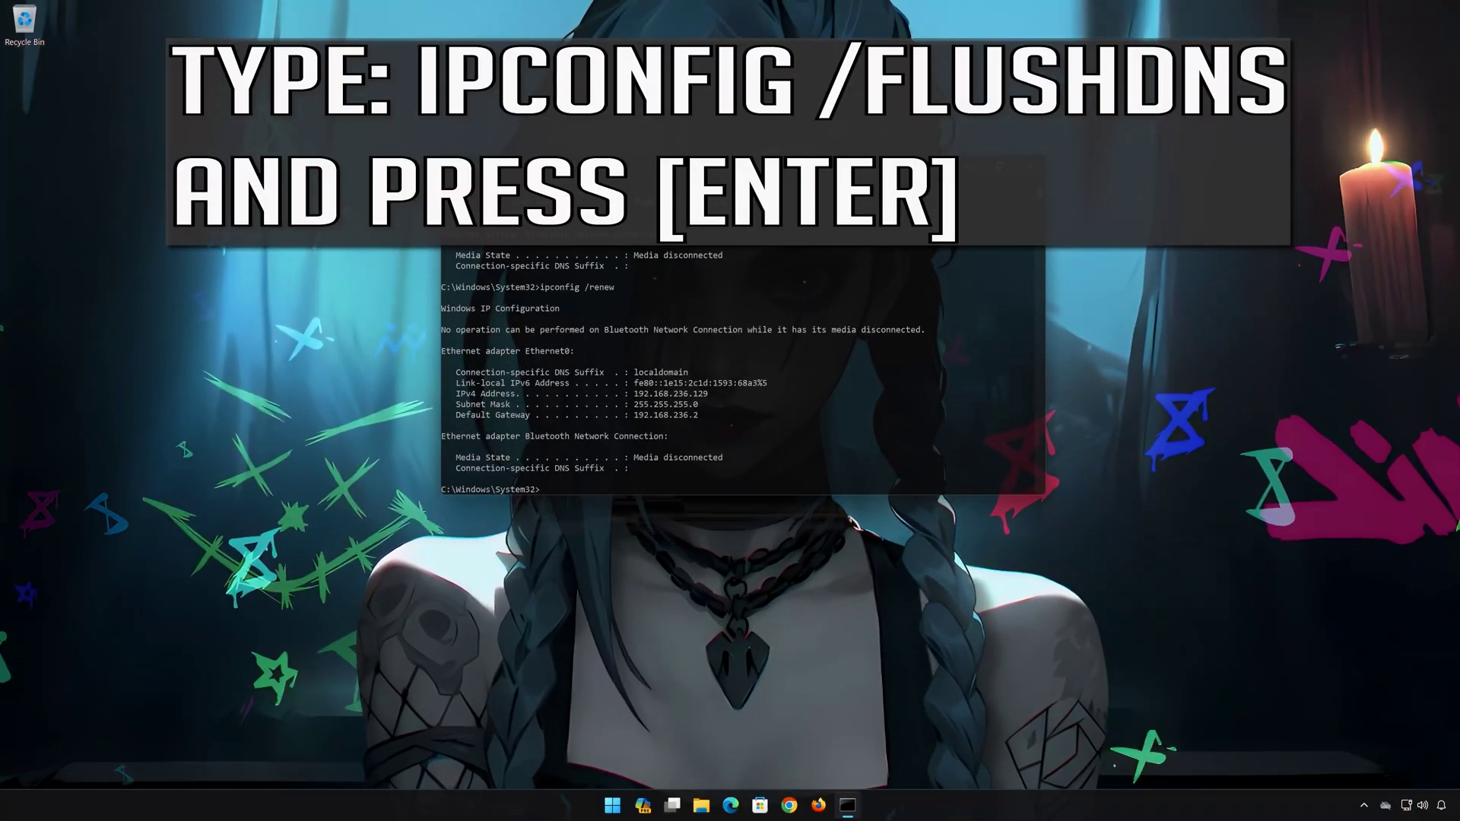
- Run ipconfig /flushdns to clear the DNS cache, then exit Command Prompt
{"action": "type", "text": "p"}
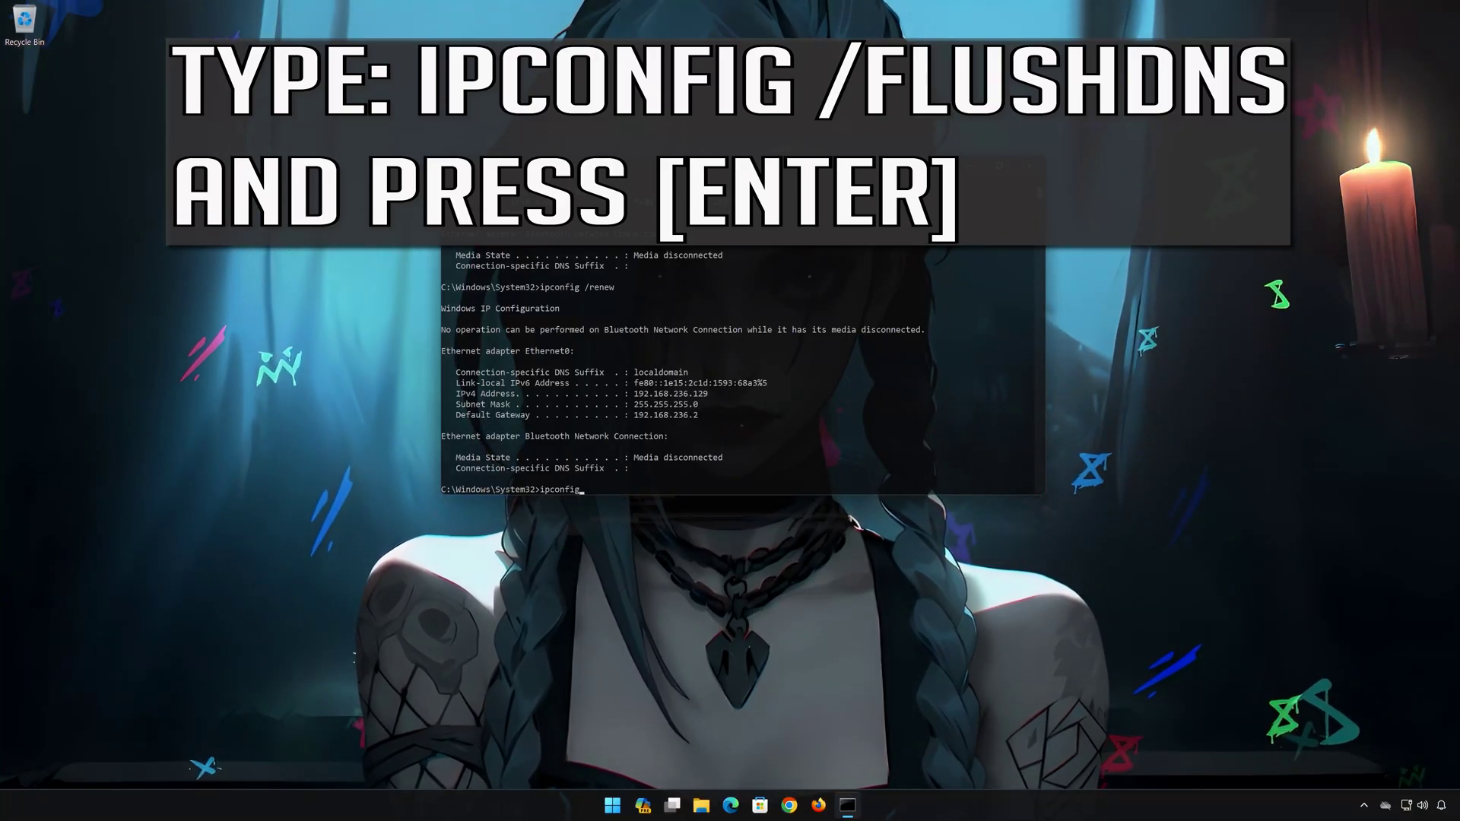
{"action": "type", "text": "config"}
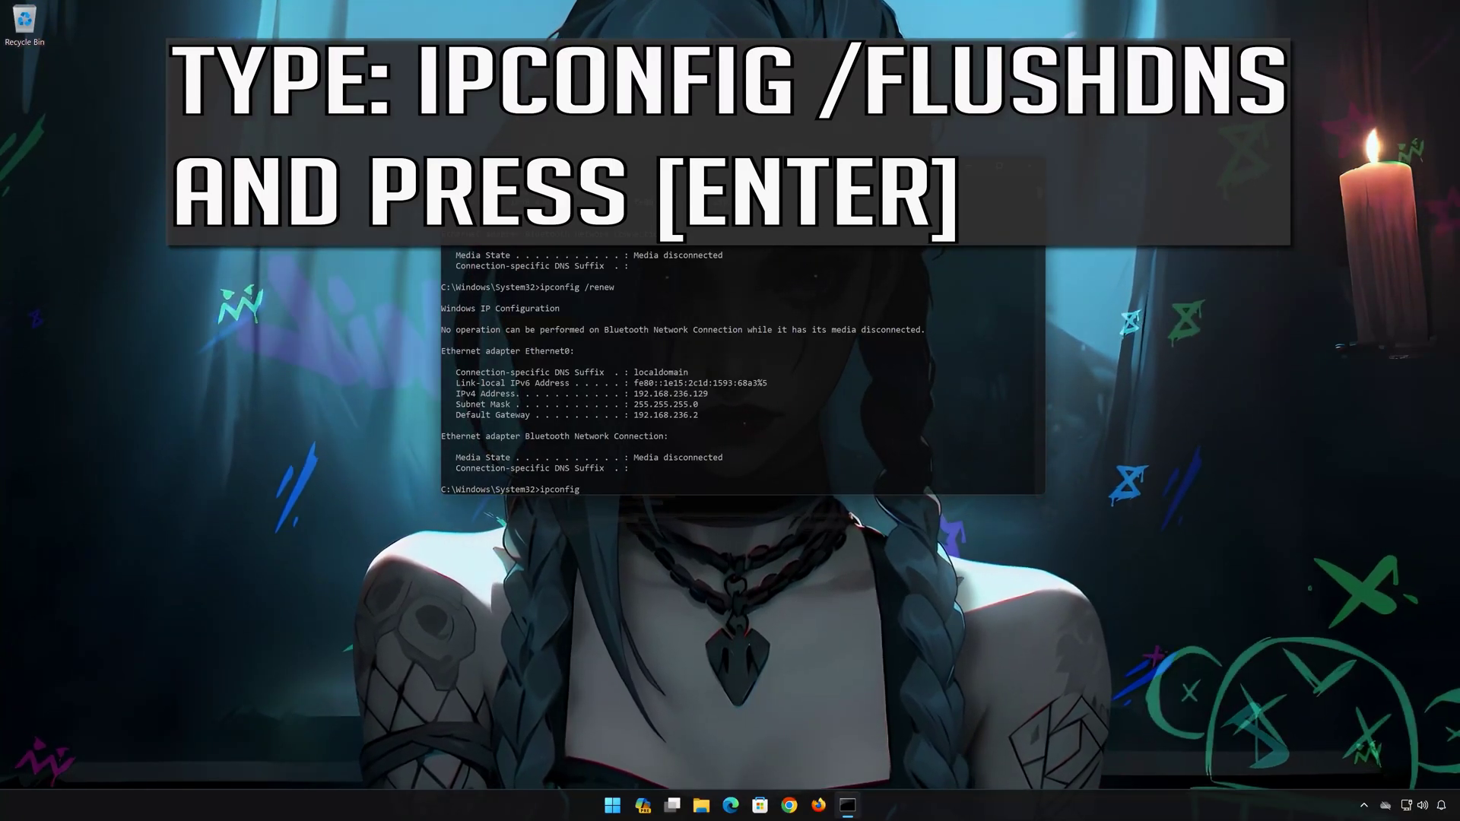
{"action": "type", "text": " /fl"}
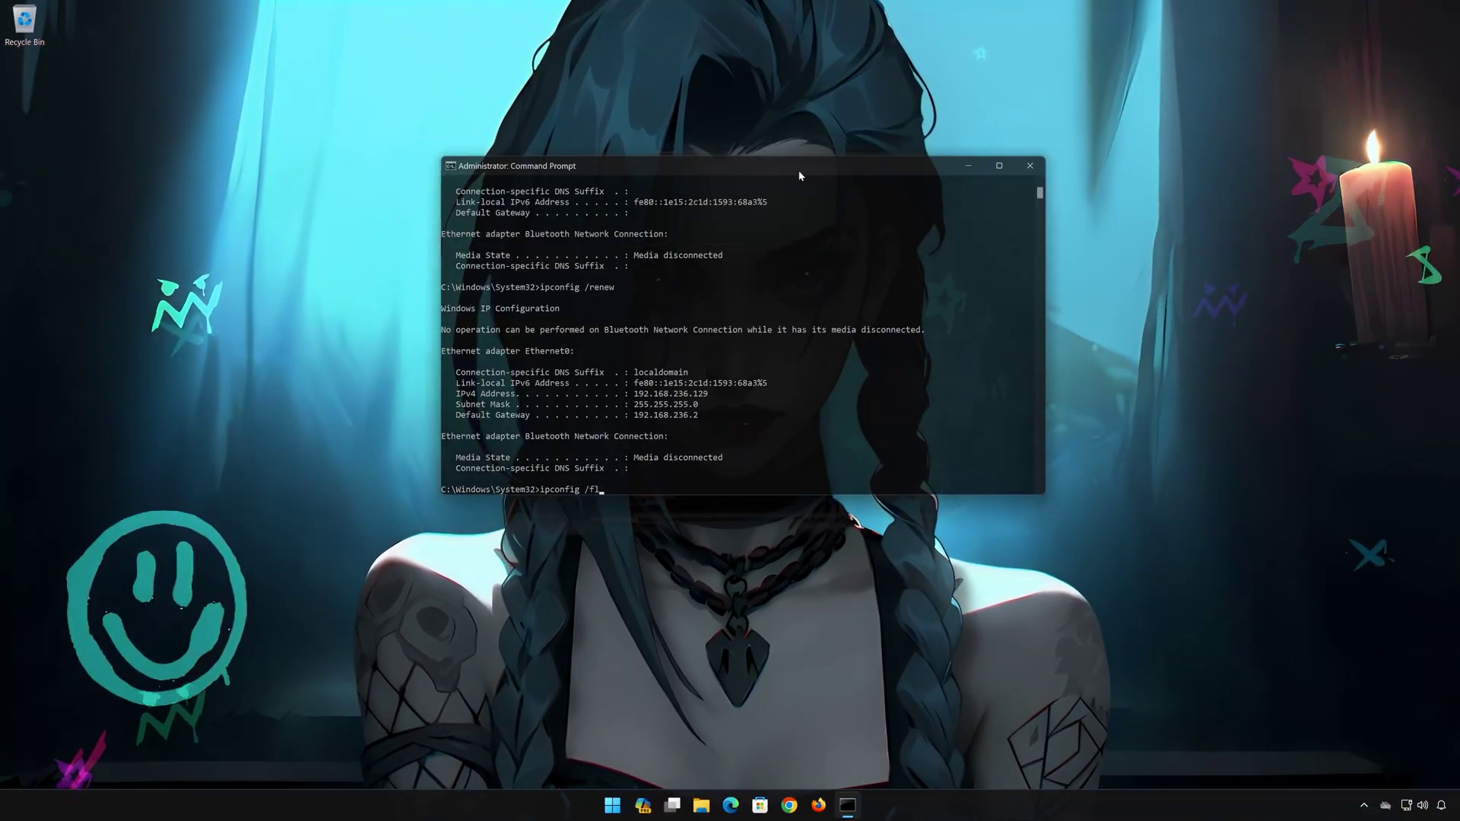
{"action": "type", "text": "ushdns"}
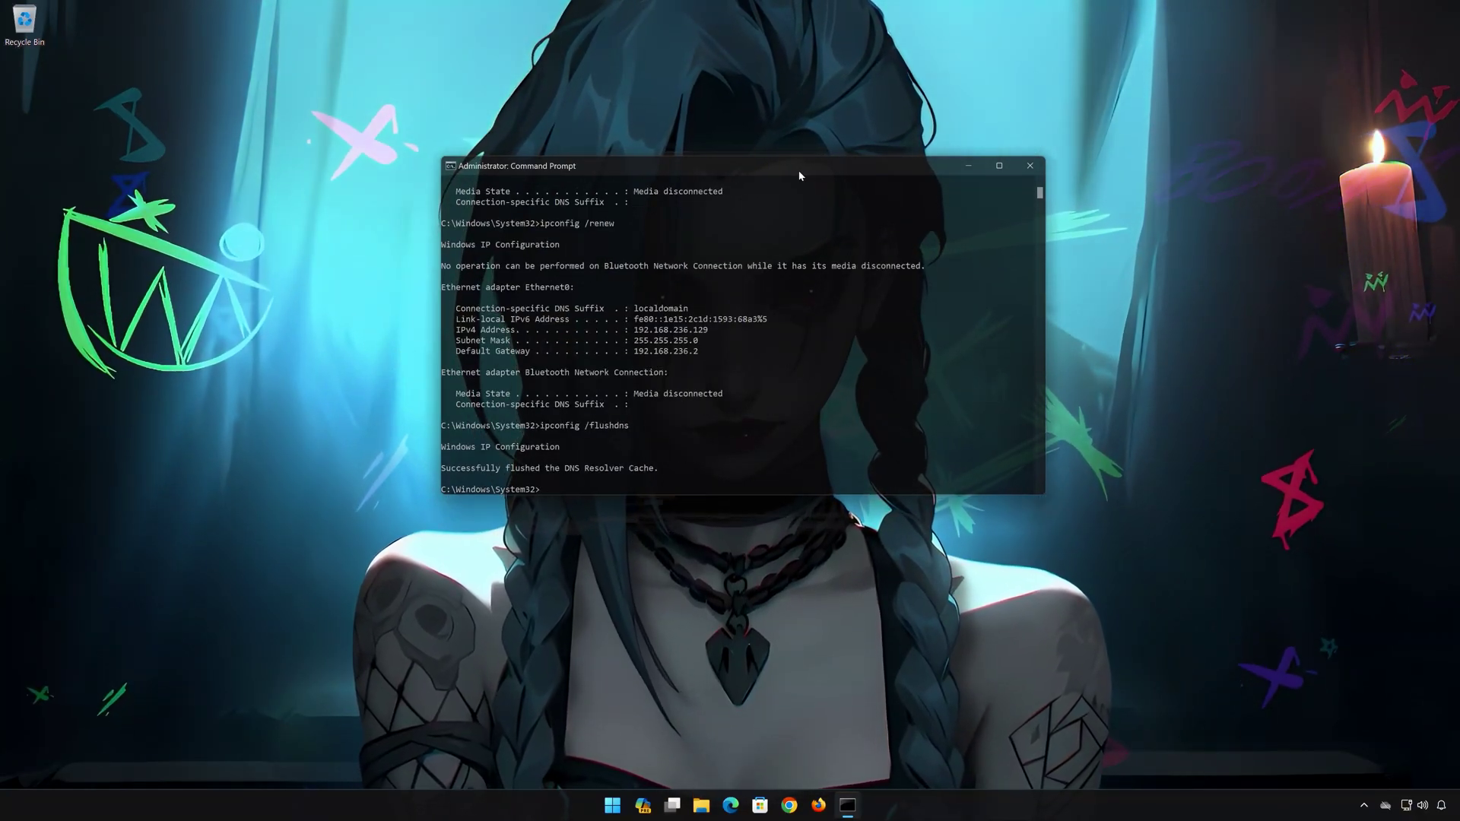
{"action": "type", "text": "exi"}
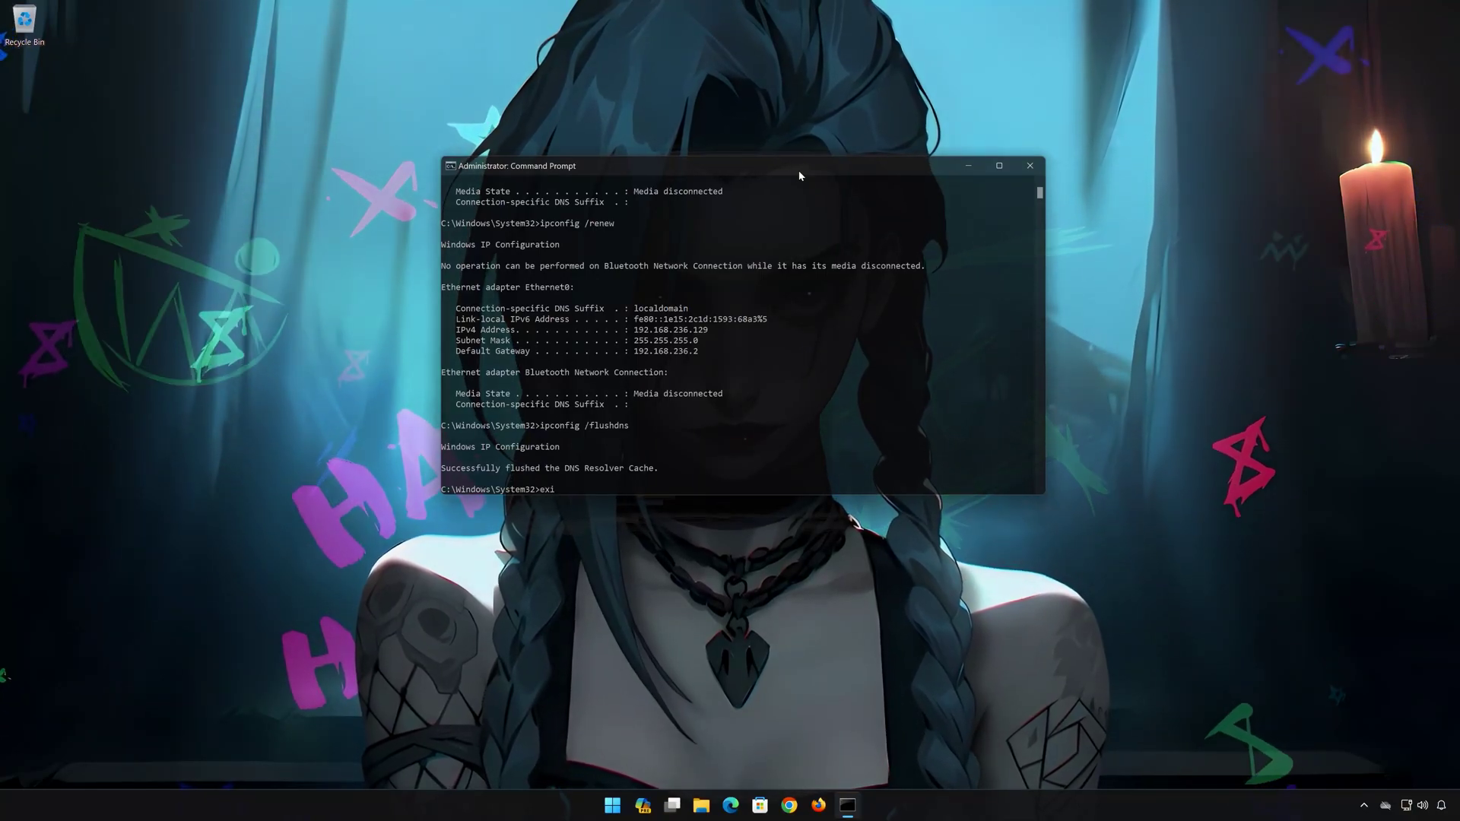
{"action": "type", "text": "t"}
{"action": "key", "text": "Return"}
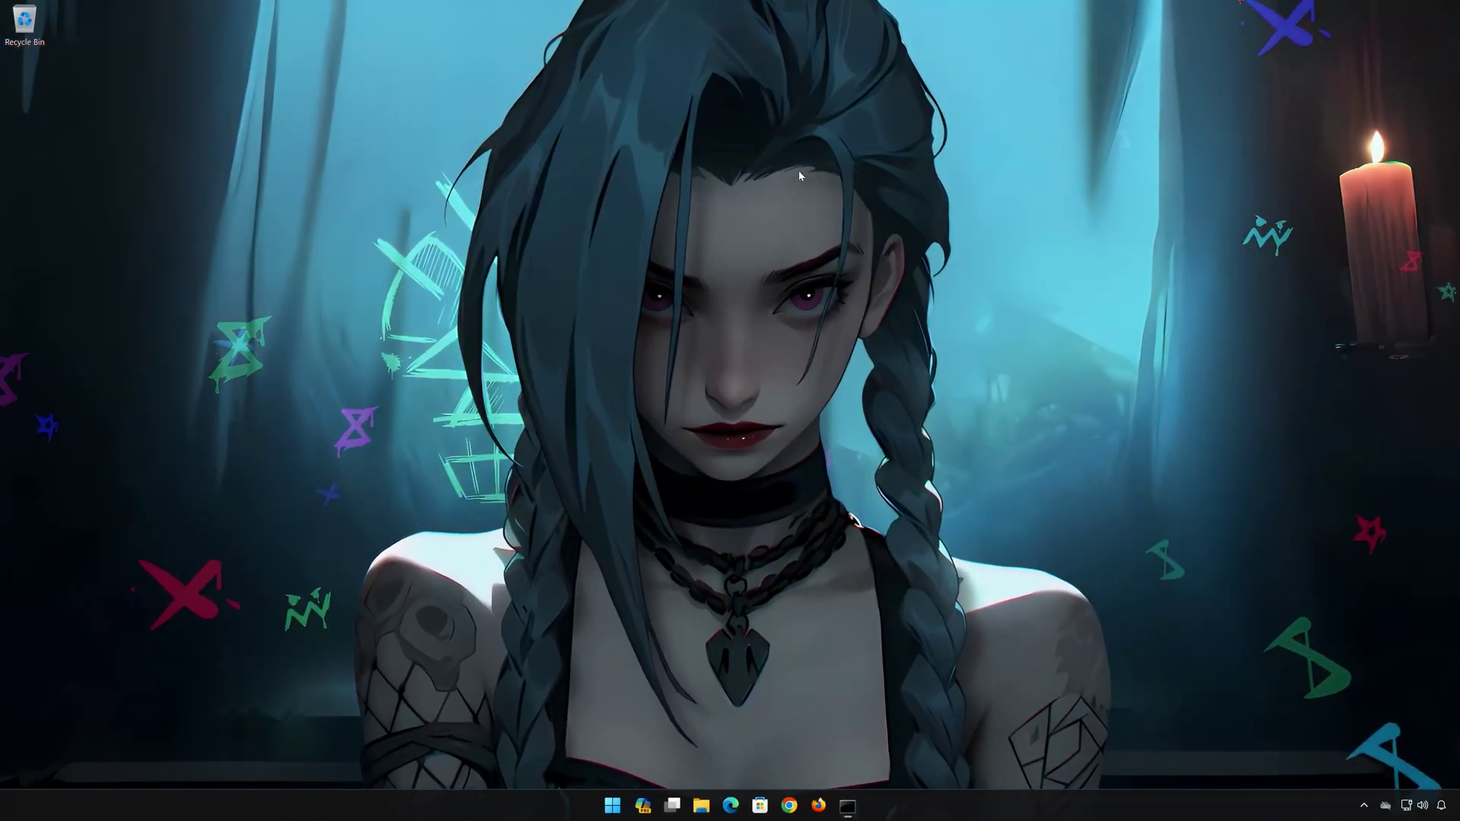